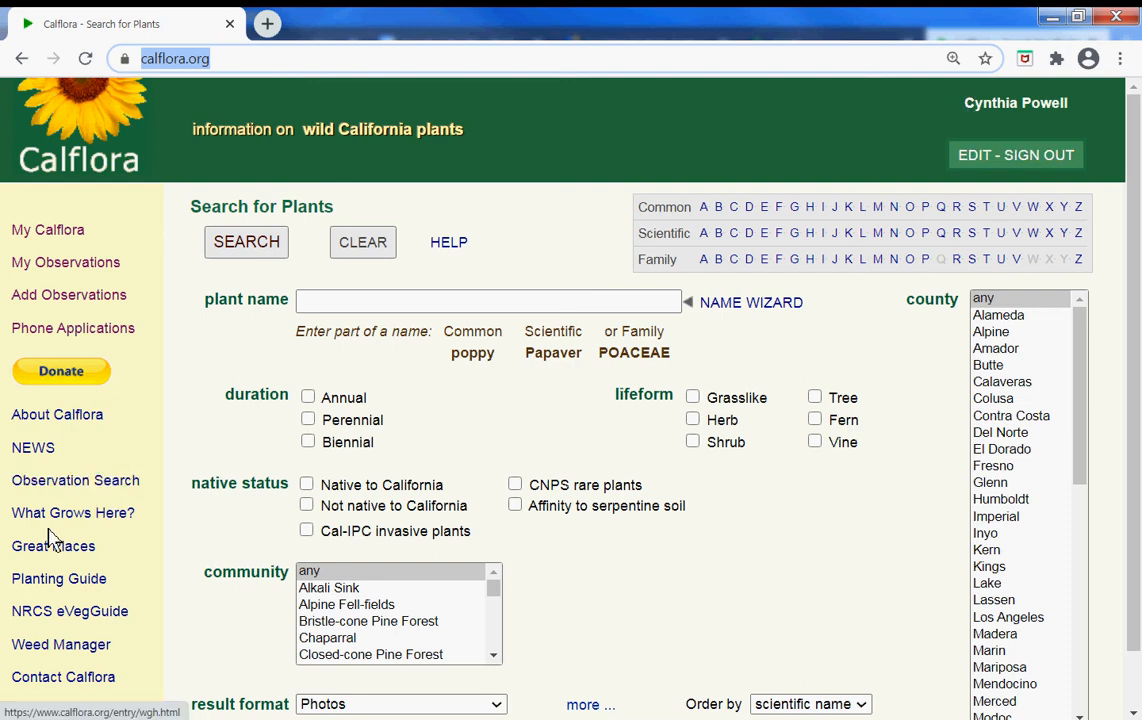
Step: Open the Observation Upload application from the About Calflora page's special purpose applications for contributors
{"action": "left_click", "coordinate": [60, 424]}
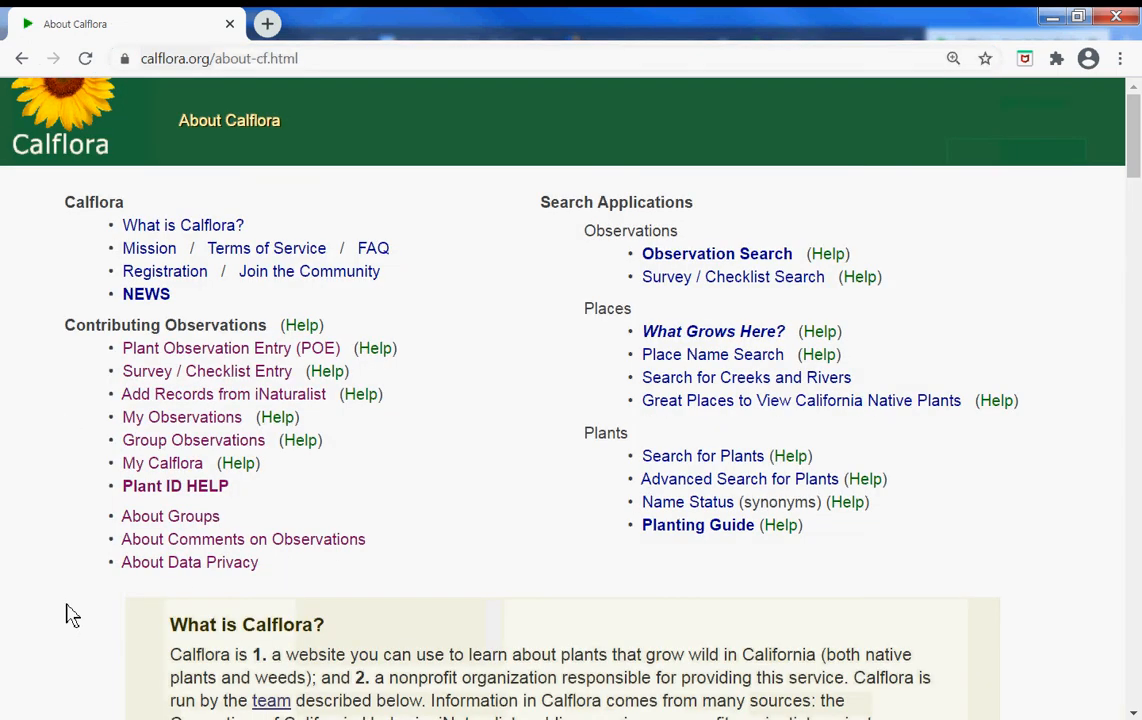
{"action": "scroll", "coordinate": [70, 615], "scroll_direction": "down", "scroll_amount": 3}
{"action": "scroll", "coordinate": [70, 615], "scroll_direction": "down", "scroll_amount": 2}
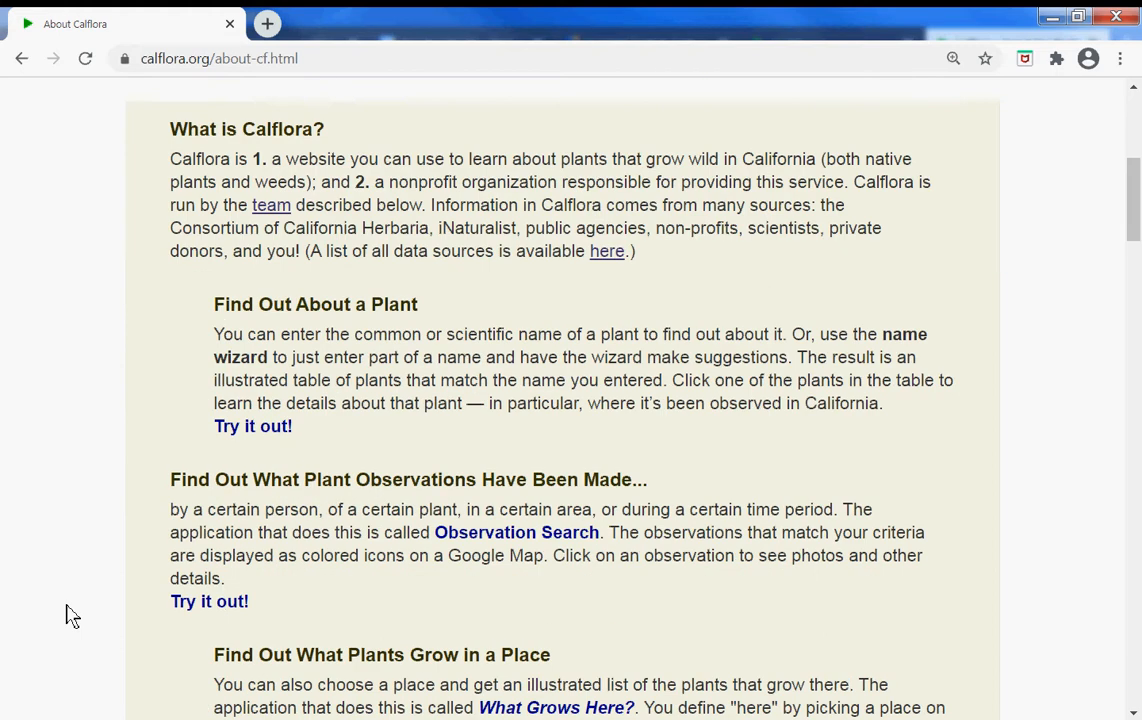
{"action": "scroll", "coordinate": [70, 615], "scroll_direction": "down", "scroll_amount": 5}
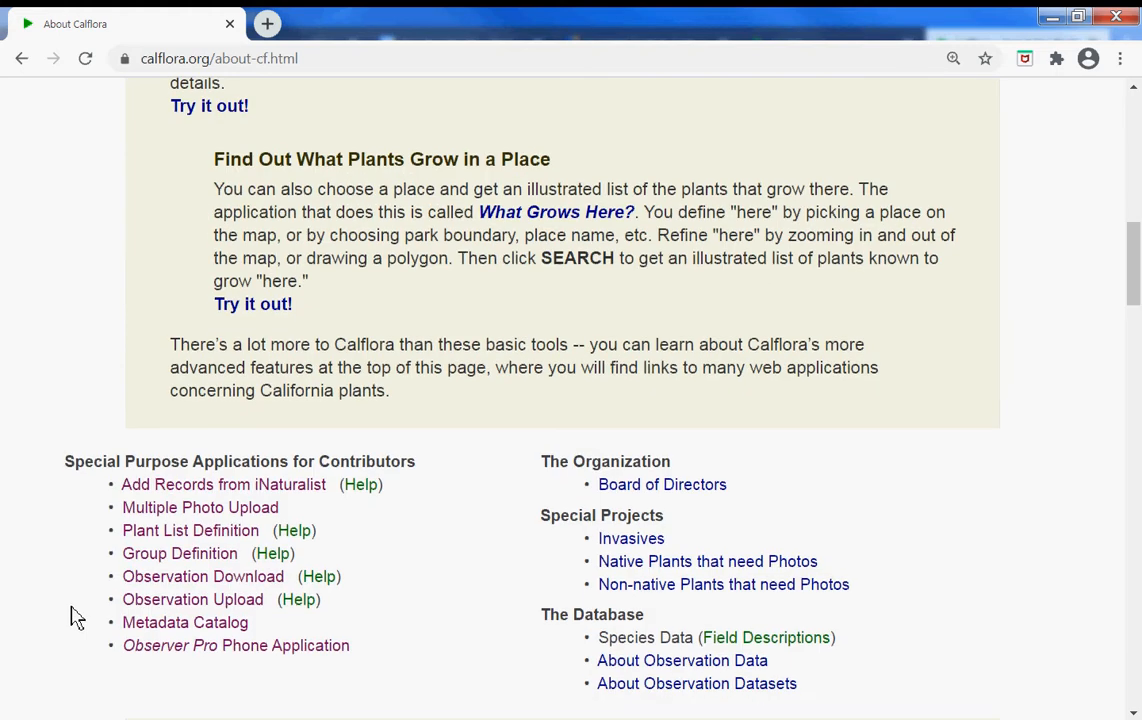
{"action": "left_click", "coordinate": [207, 609]}
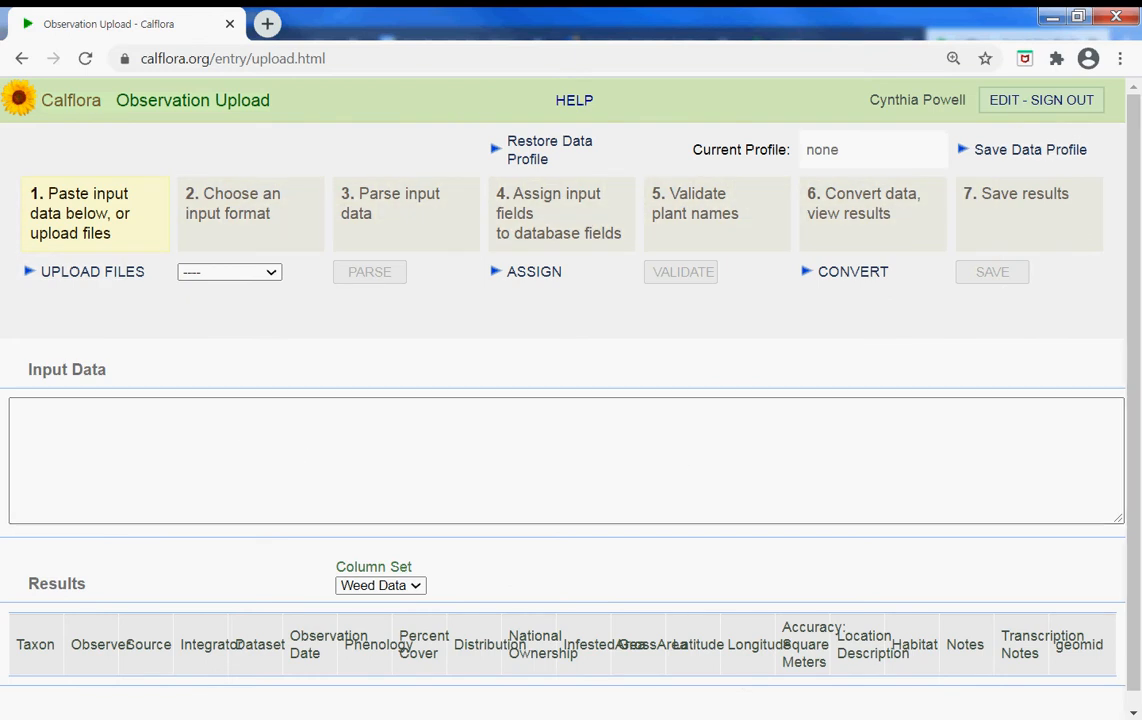
Step: Switch to the Excel plant list and copy the whole table on Sheet1, from A1 to G470
{"action": "left_click_drag", "start_coordinate": [0, 214], "coordinate": [693, 195]}
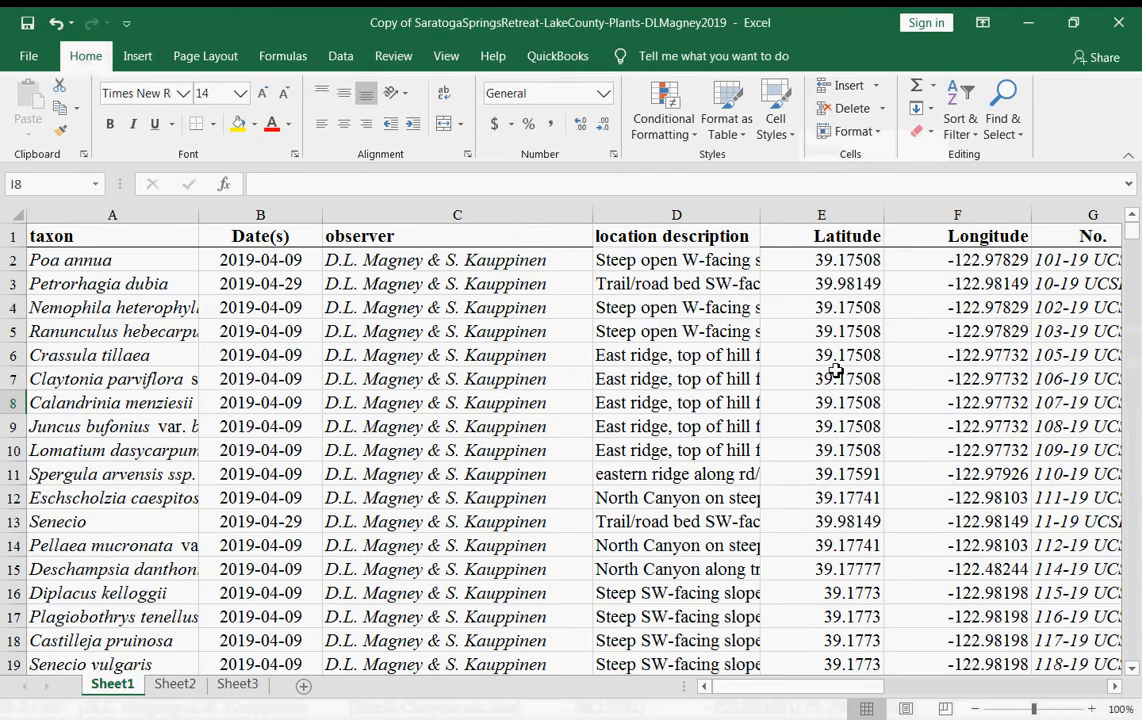
{"action": "left_click", "coordinate": [1072, 187]}
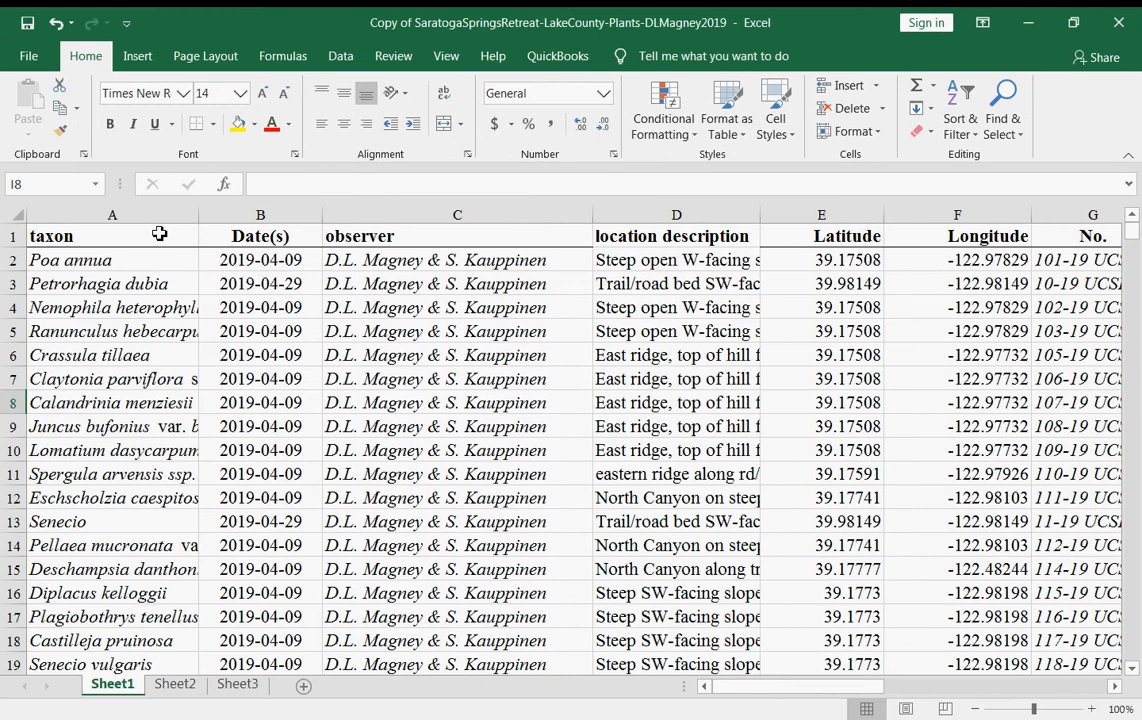
{"action": "left_click_drag", "start_coordinate": [159, 234], "coordinate": [1096, 664]}
{"action": "left_click_drag", "start_coordinate": [1137, 244], "coordinate": [1137, 540]}
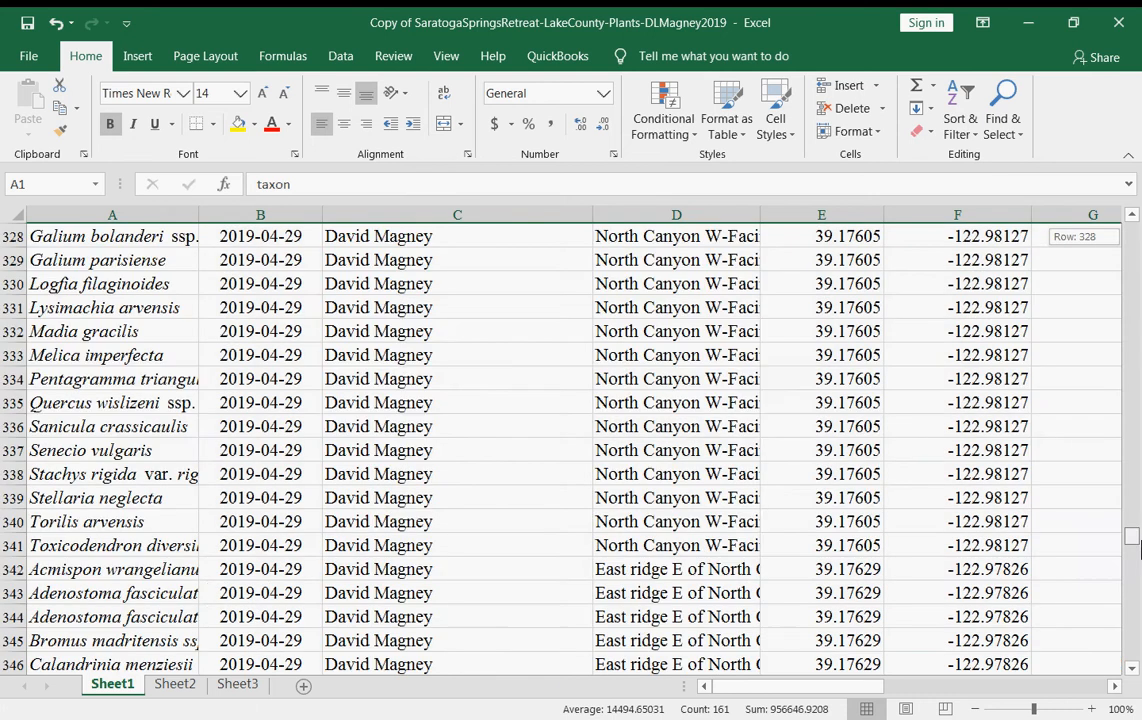
{"action": "left_click_drag", "start_coordinate": [1136, 662], "coordinate": [1136, 672]}
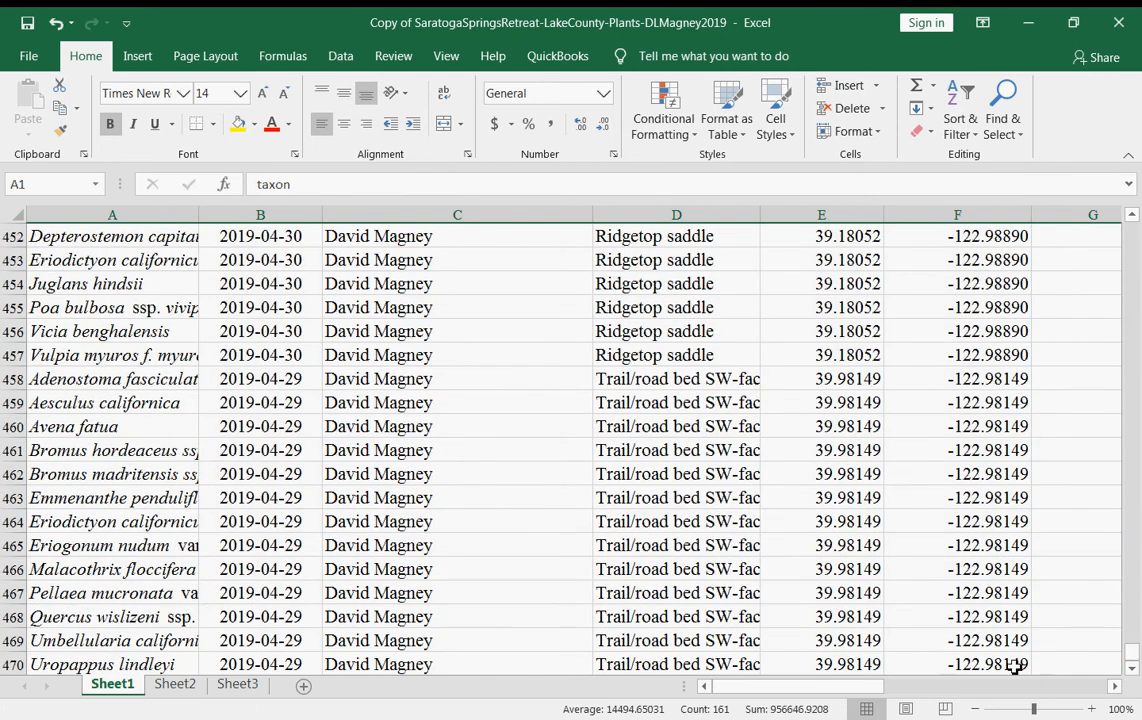
{"action": "left_click", "coordinate": [1085, 663], "text": "shift"}
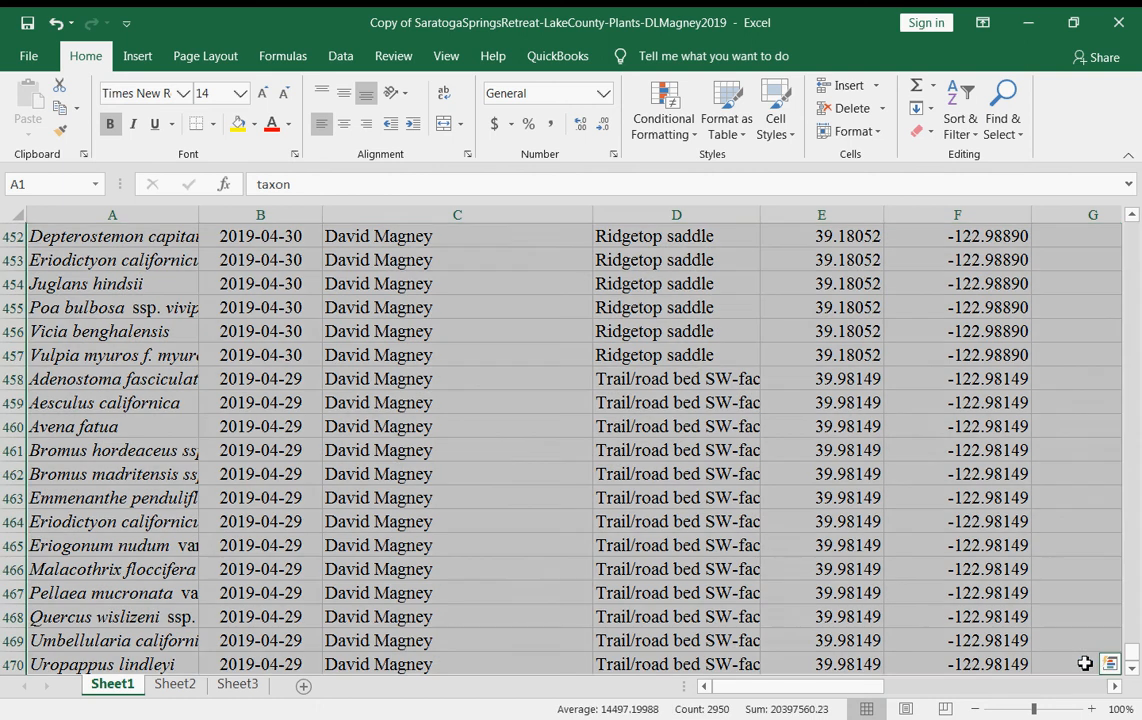
{"action": "key", "text": "ctrl+c"}
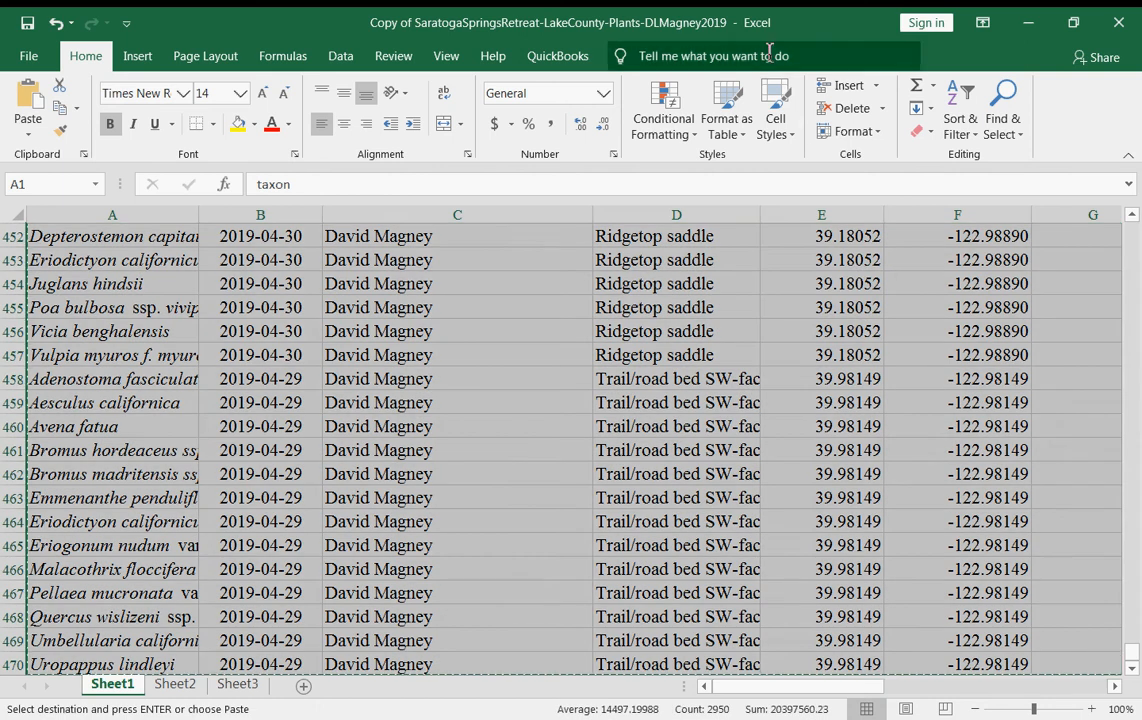
Step: Switch back to Calflora in the browser and paste the copied rows as the upload's input data
{"action": "key", "text": "alt+Tab"}
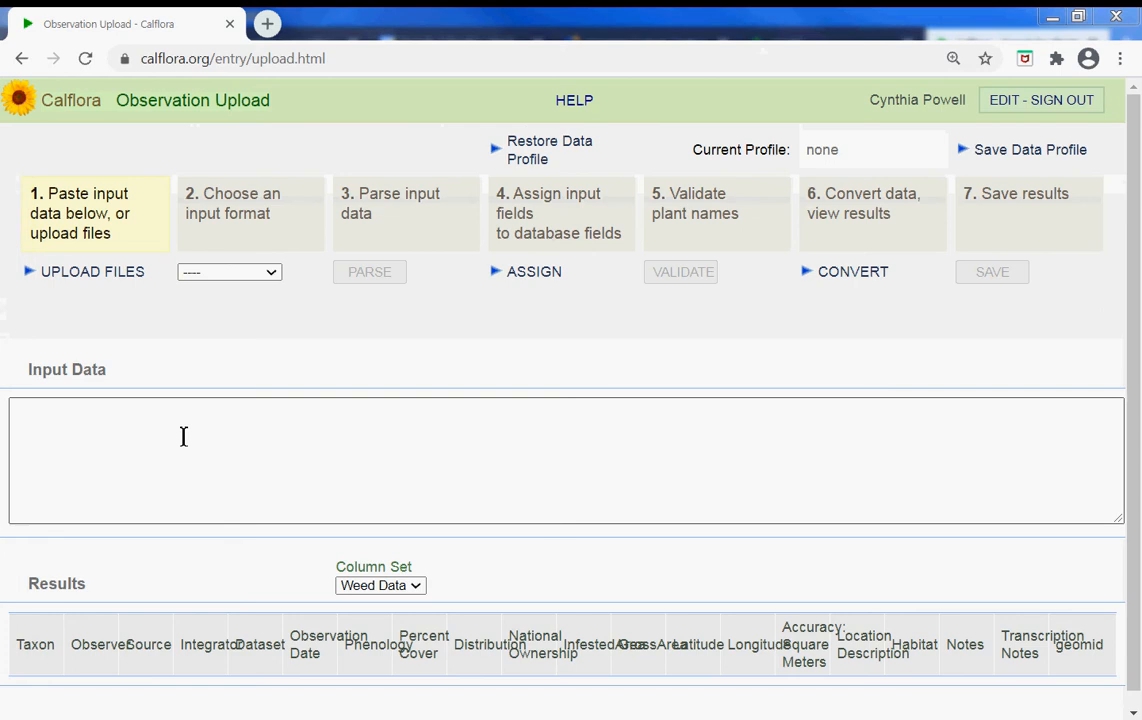
{"action": "left_click", "coordinate": [183, 435]}
{"action": "key", "text": "ctrl+v"}
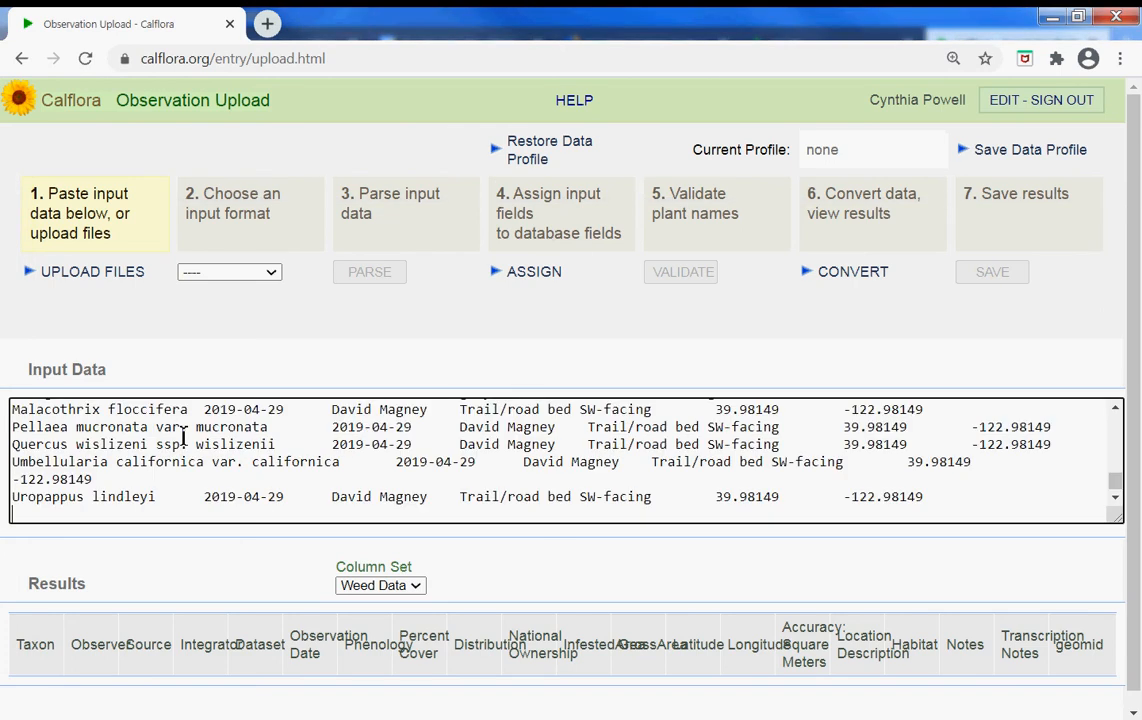
Step: Set the input format to Tab Delimited, parse the pasted data, and open the assignment of input fields to database fields
{"action": "left_click", "coordinate": [212, 271]}
{"action": "left_click", "coordinate": [214, 306]}
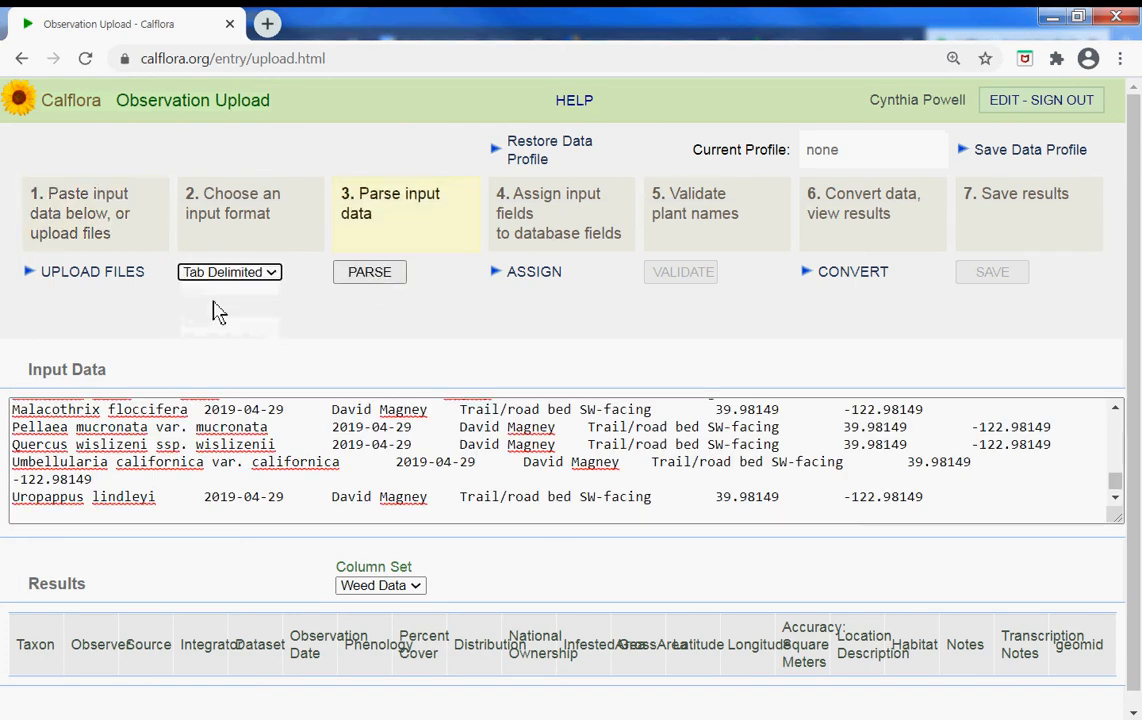
{"action": "left_click", "coordinate": [378, 285]}
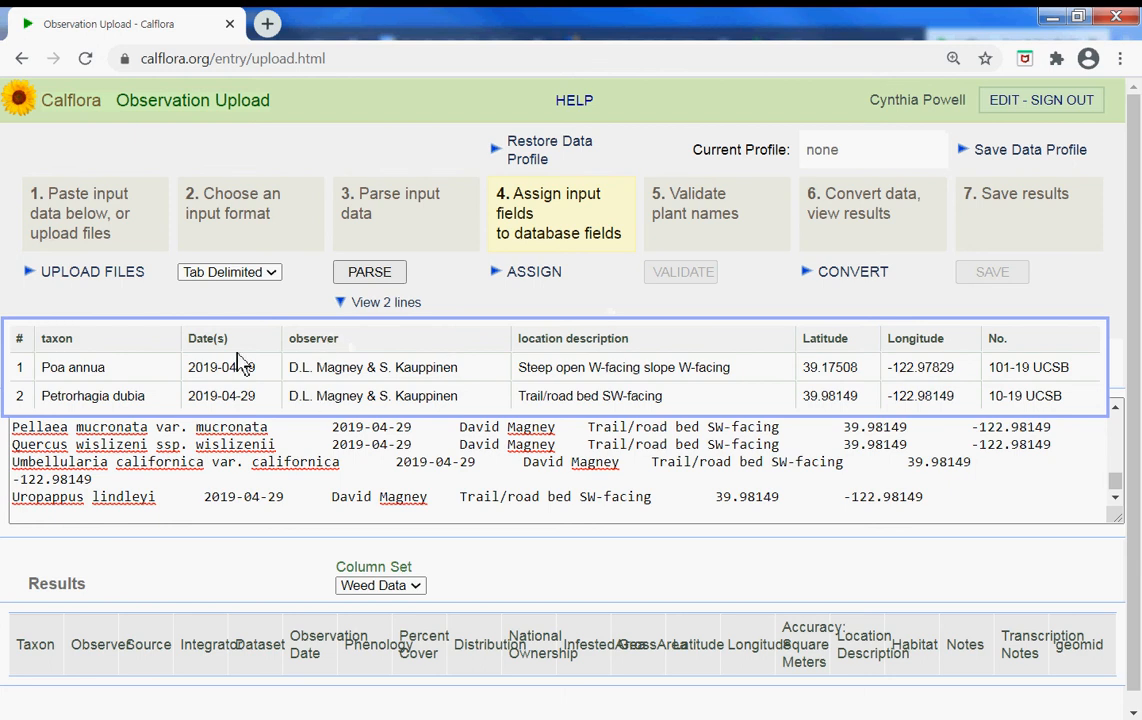
{"action": "left_click", "coordinate": [526, 280]}
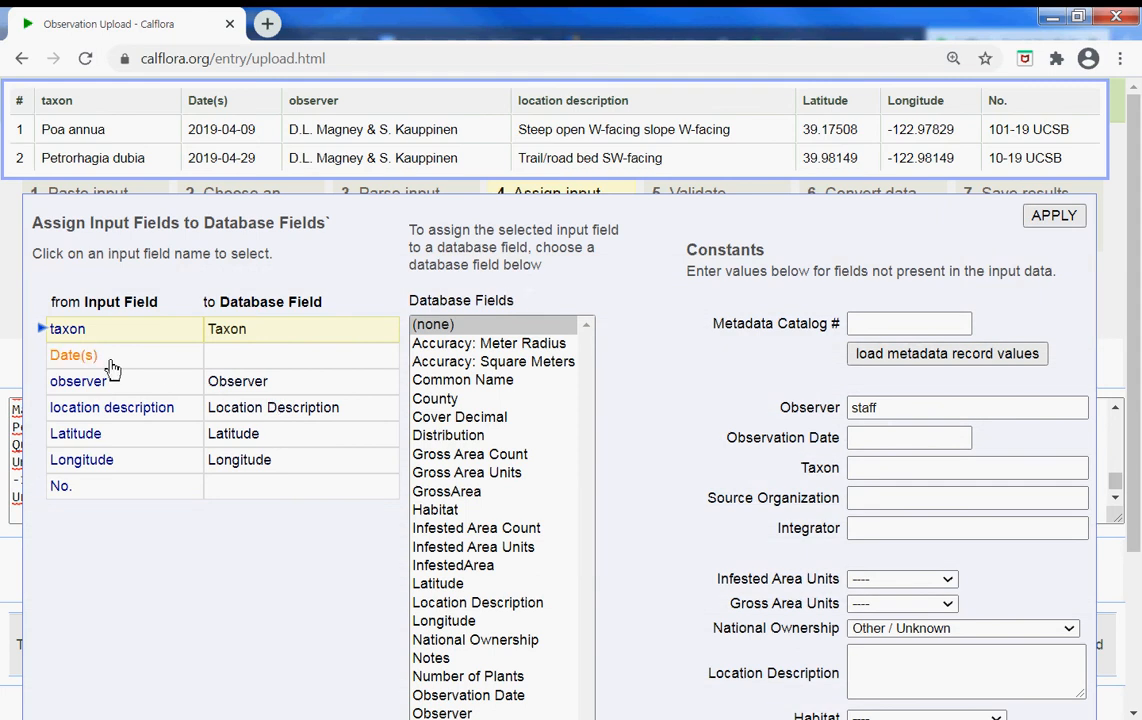
Step: Assign the Date(s) input field to the Taxon database field
{"action": "left_click", "coordinate": [78, 357]}
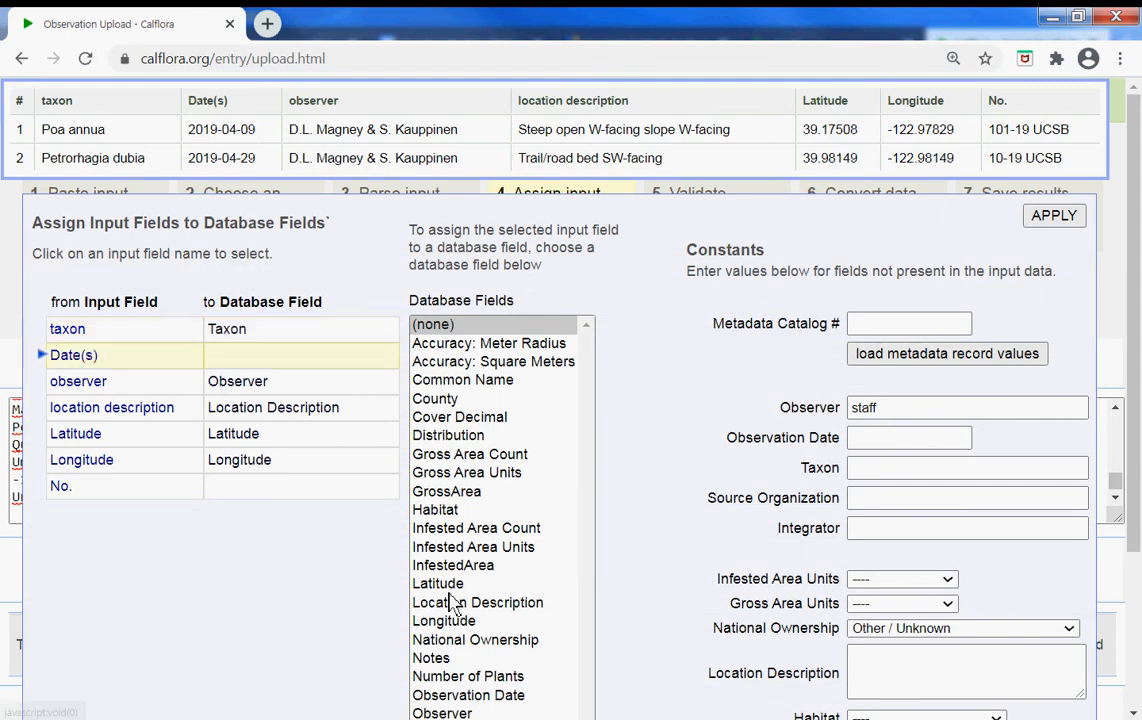
{"action": "scroll", "coordinate": [452, 600], "scroll_direction": "down", "scroll_amount": 2}
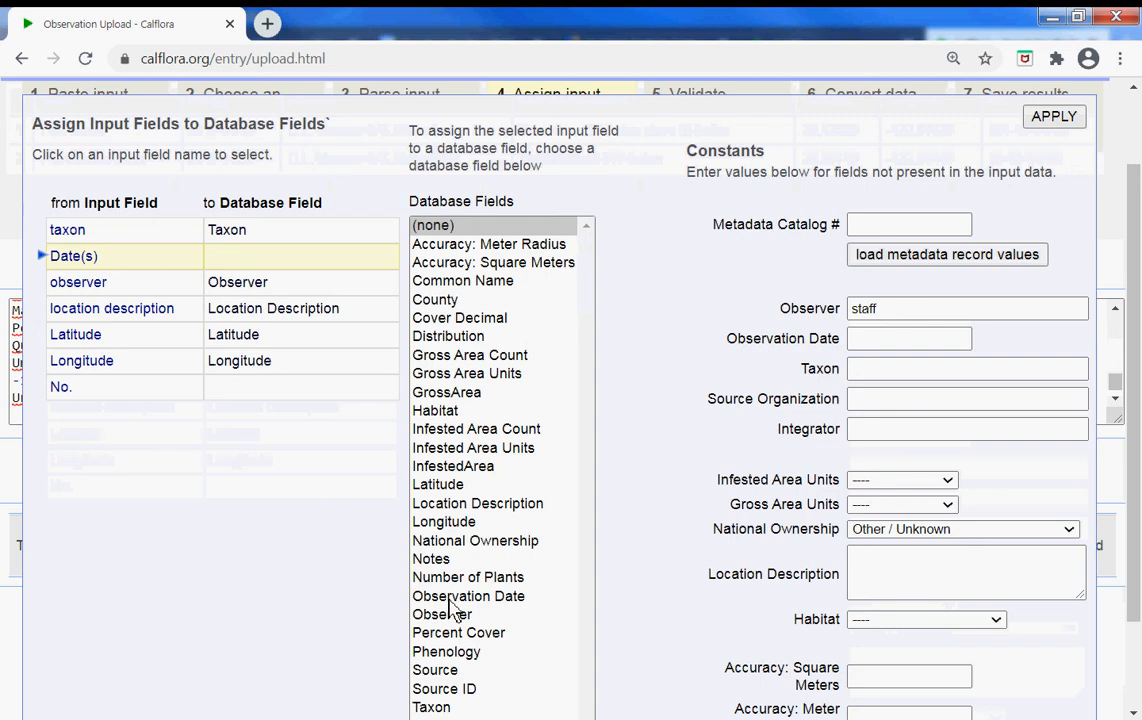
{"action": "scroll", "coordinate": [452, 610], "scroll_direction": "down", "scroll_amount": 2}
{"action": "left_click", "coordinate": [452, 605]}
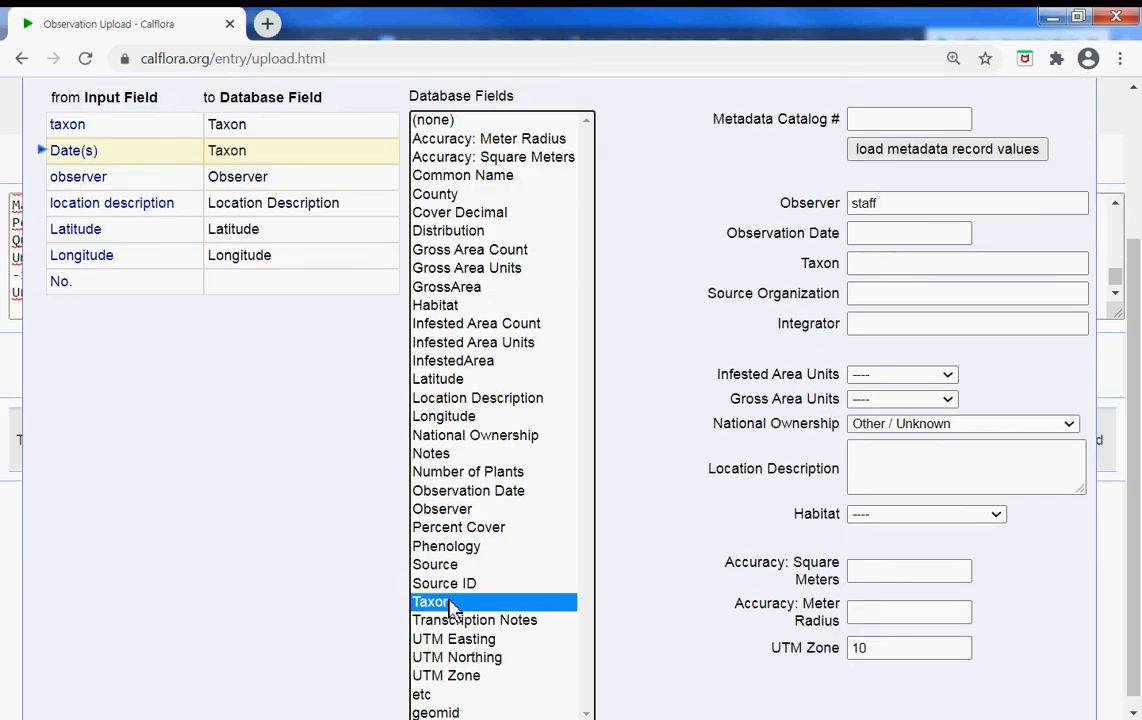
Step: Assign the No. input field to Notes, and enter the constants CNPS as Source Organization and Calflora CP as Integrator
{"action": "left_click", "coordinate": [63, 288]}
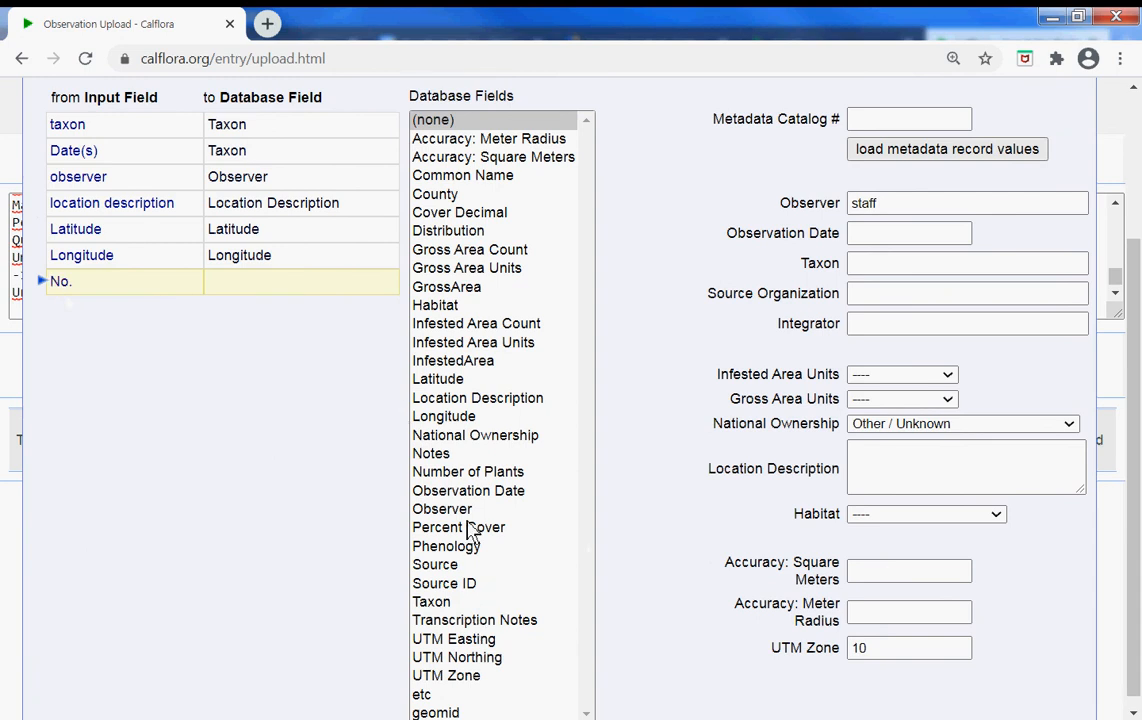
{"action": "left_click", "coordinate": [432, 456]}
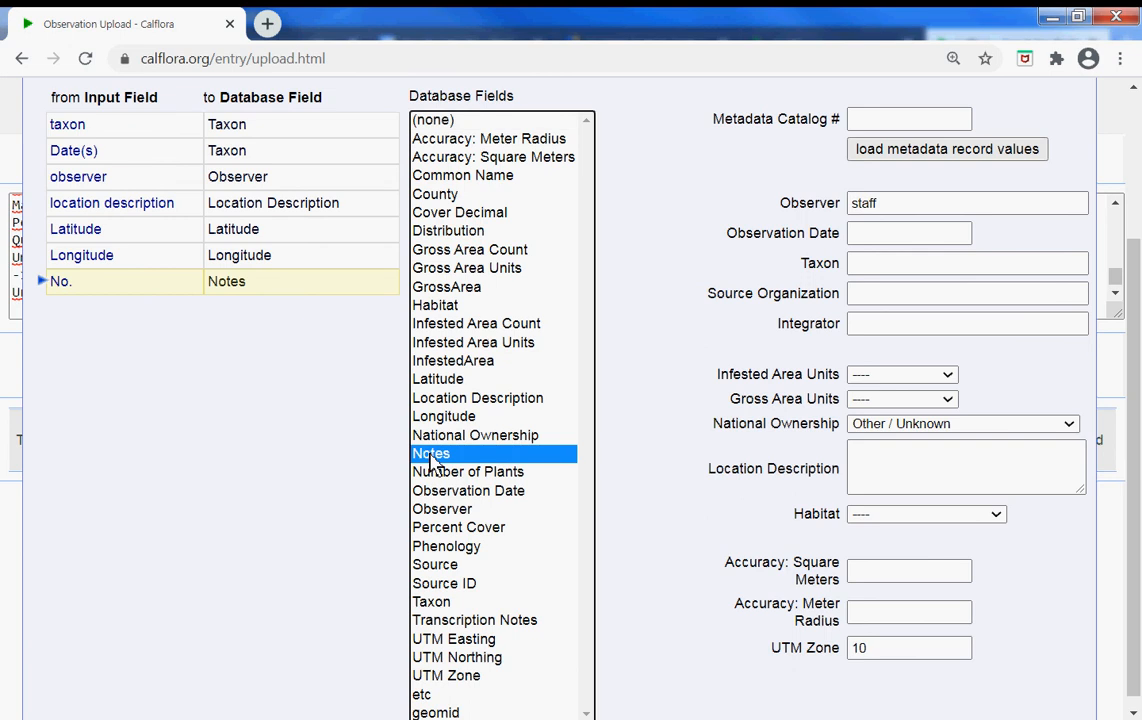
{"action": "left_click", "coordinate": [864, 297]}
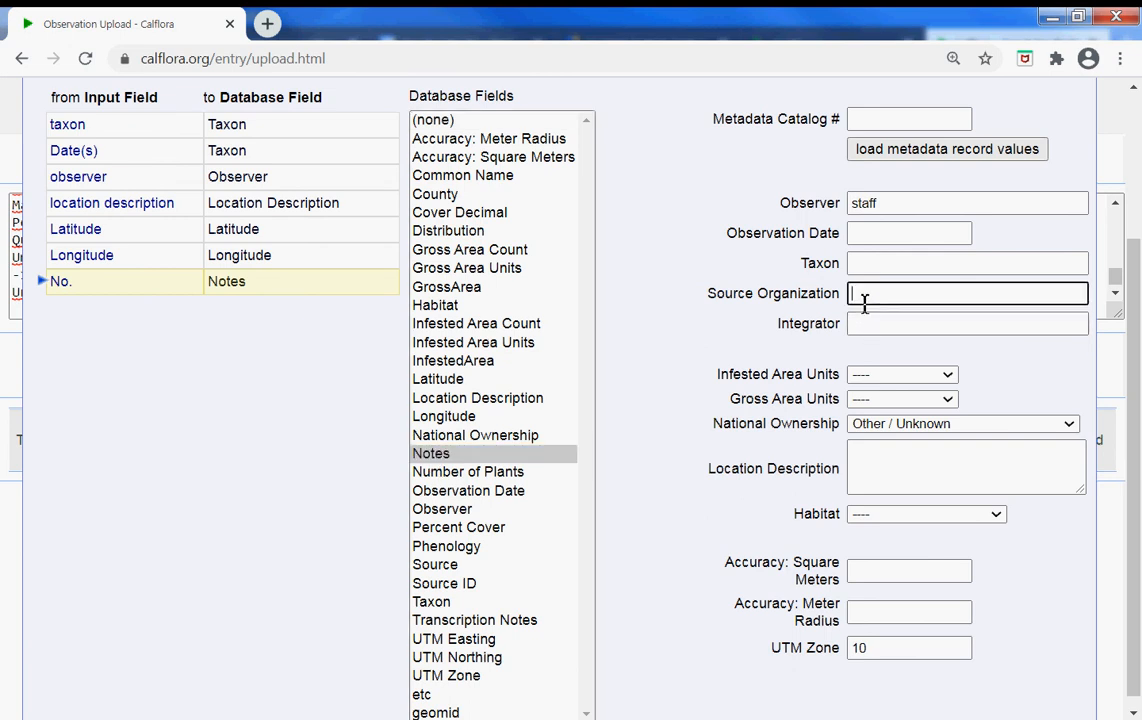
{"action": "type", "text": "CNPS"}
{"action": "left_click", "coordinate": [876, 330]}
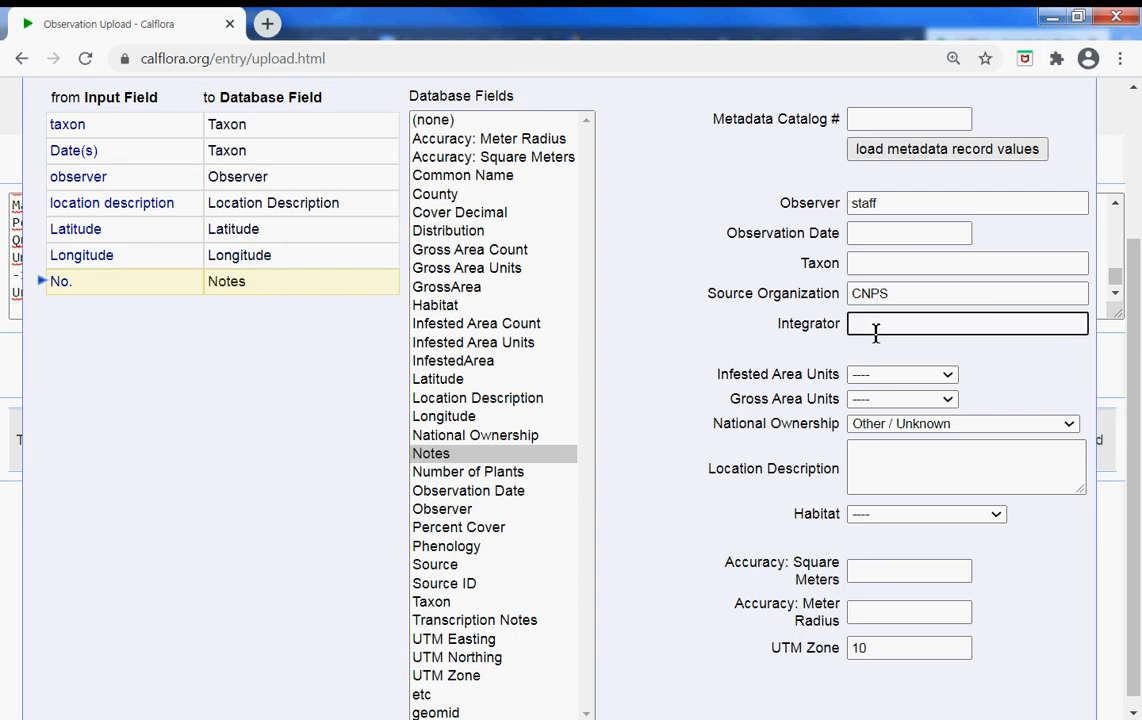
{"action": "type", "text": "Calflora CP"}
Step: Clear the Observer constant and apply the field assignments
{"action": "scroll", "coordinate": [876, 337], "scroll_direction": "up", "scroll_amount": 3}
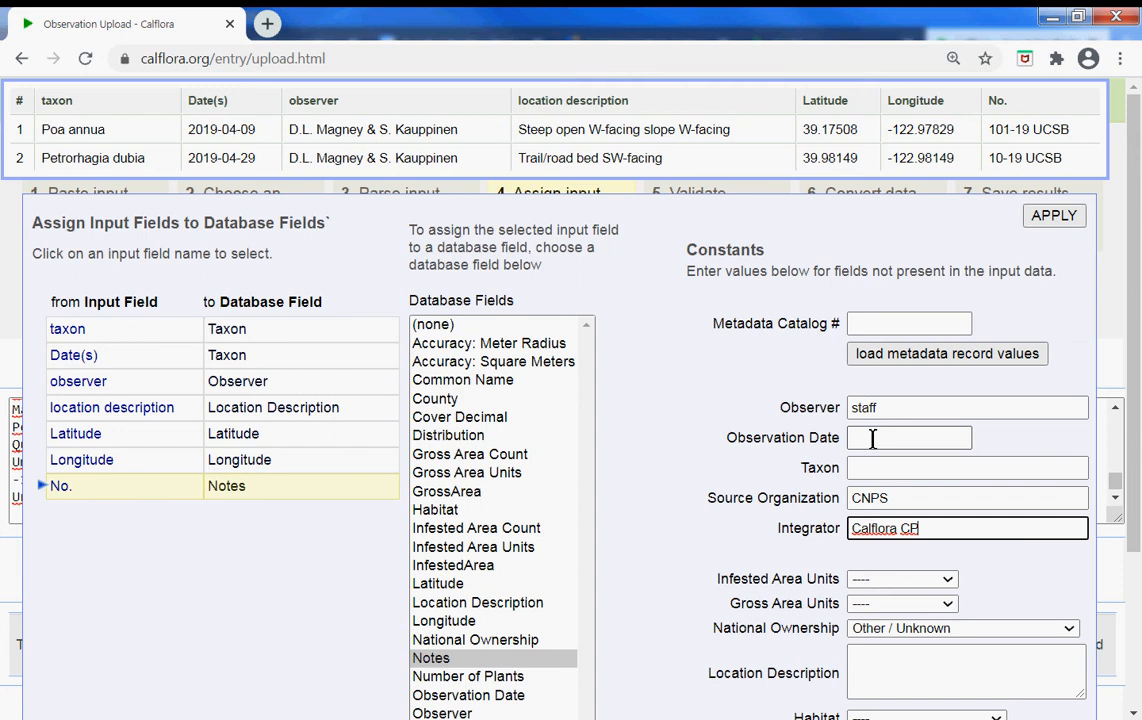
{"action": "left_click_drag", "start_coordinate": [887, 411], "coordinate": [835, 410]}
{"action": "key", "text": "BackSpace"}
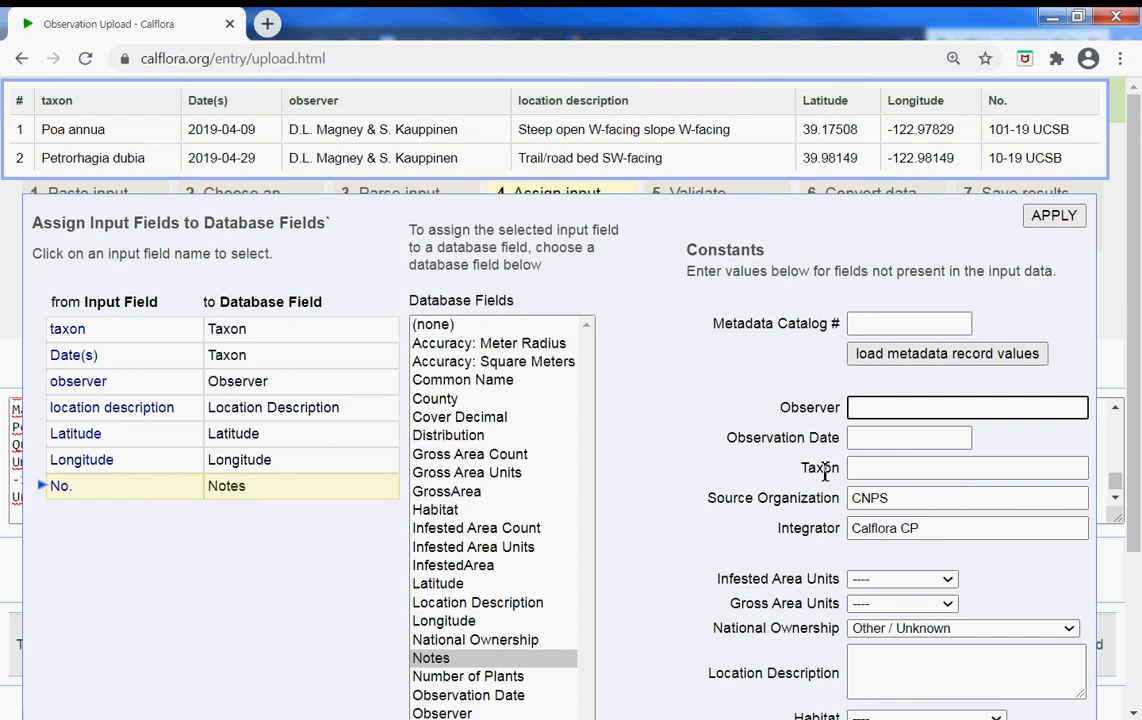
{"action": "scroll", "coordinate": [750, 560], "scroll_direction": "down", "scroll_amount": 2}
{"action": "scroll", "coordinate": [750, 575], "scroll_direction": "down", "scroll_amount": 2}
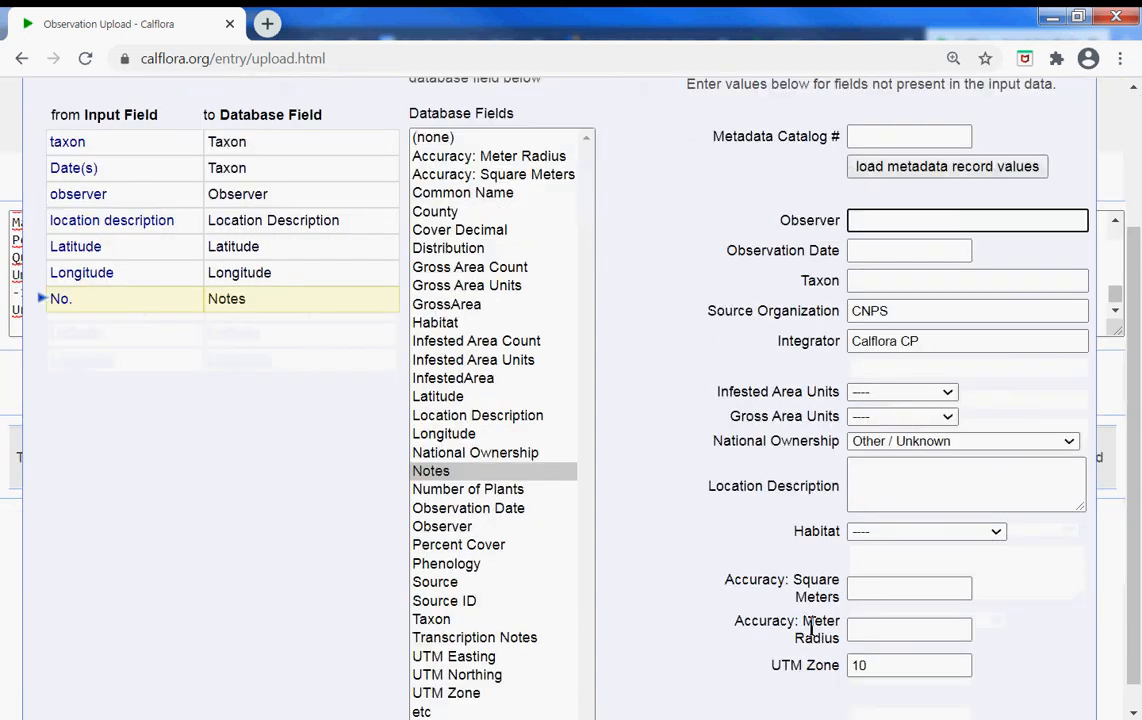
{"action": "scroll", "coordinate": [820, 632], "scroll_direction": "down", "scroll_amount": 1}
{"action": "scroll", "coordinate": [835, 620], "scroll_direction": "up", "scroll_amount": 4}
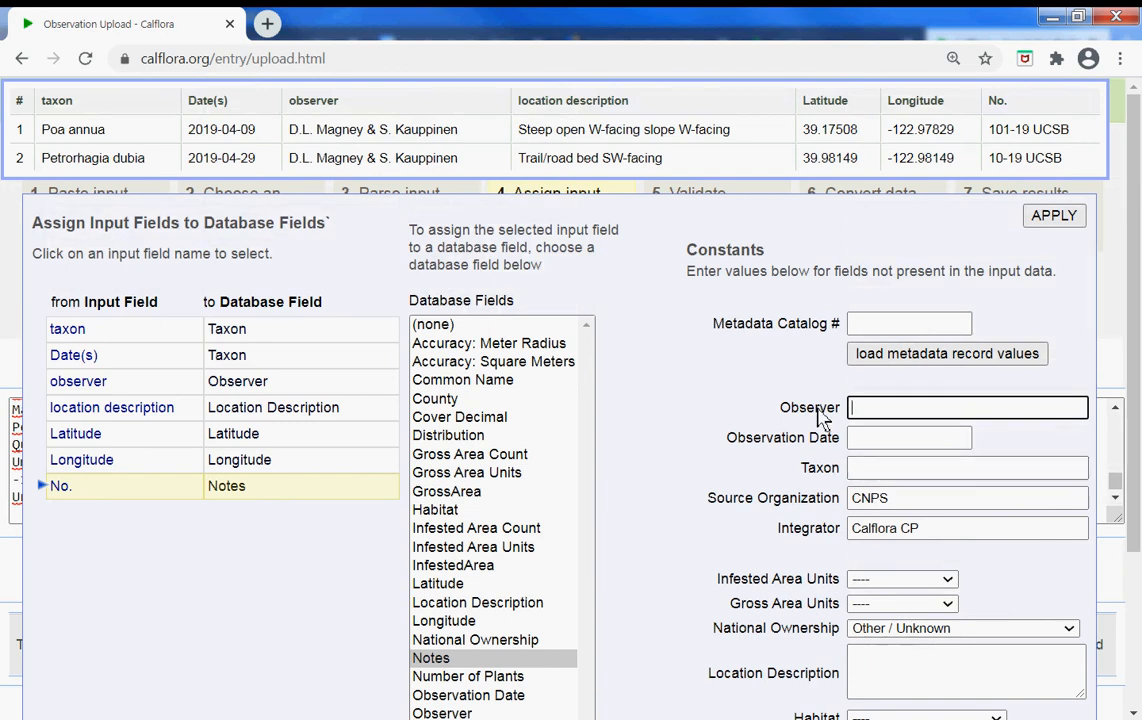
{"action": "left_click", "coordinate": [1053, 216]}
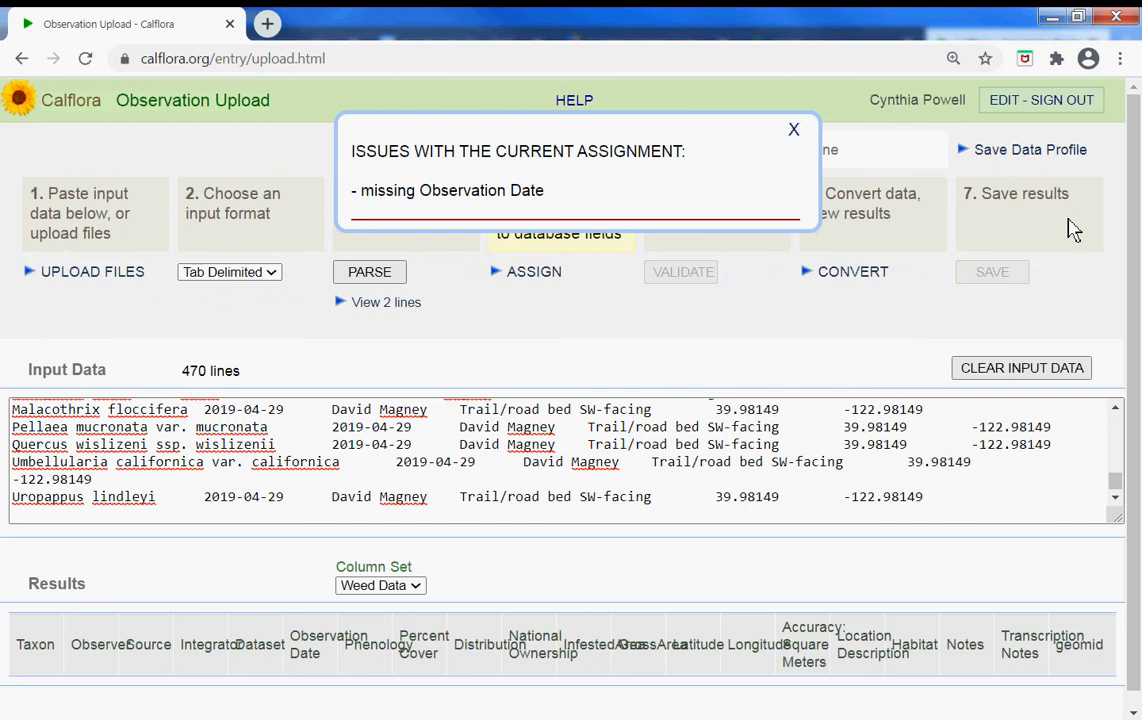
Step: Reopen the field assignments, assign the Date(s) input field to Observation Date, and apply the change
{"action": "left_click", "coordinate": [544, 275]}
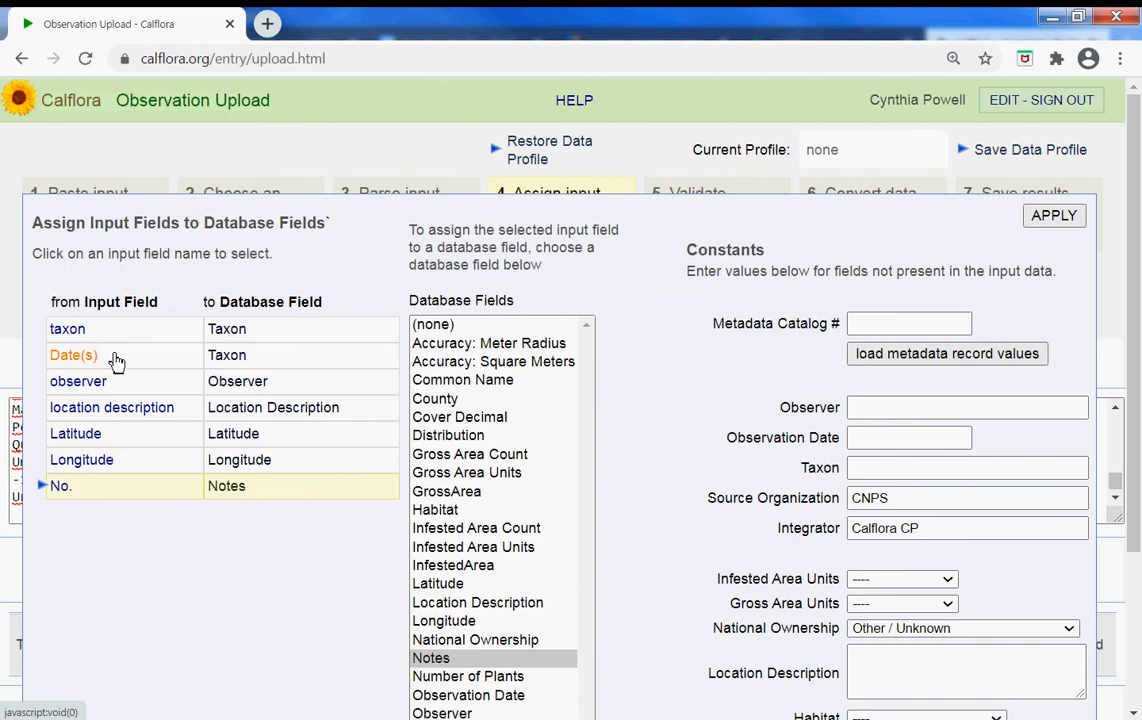
{"action": "left_click", "coordinate": [76, 356]}
{"action": "scroll", "coordinate": [470, 580], "scroll_direction": "down", "scroll_amount": 1}
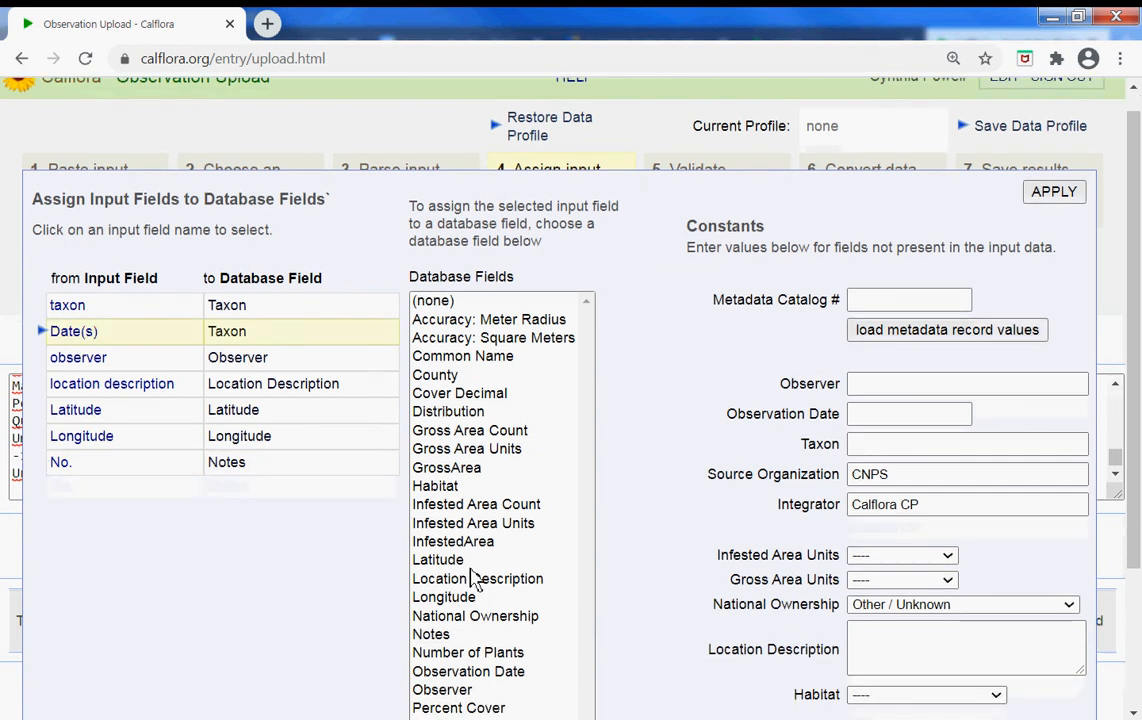
{"action": "scroll", "coordinate": [480, 600], "scroll_direction": "down", "scroll_amount": 1}
{"action": "left_click", "coordinate": [472, 594]}
{"action": "scroll", "coordinate": [476, 600], "scroll_direction": "down", "scroll_amount": 1}
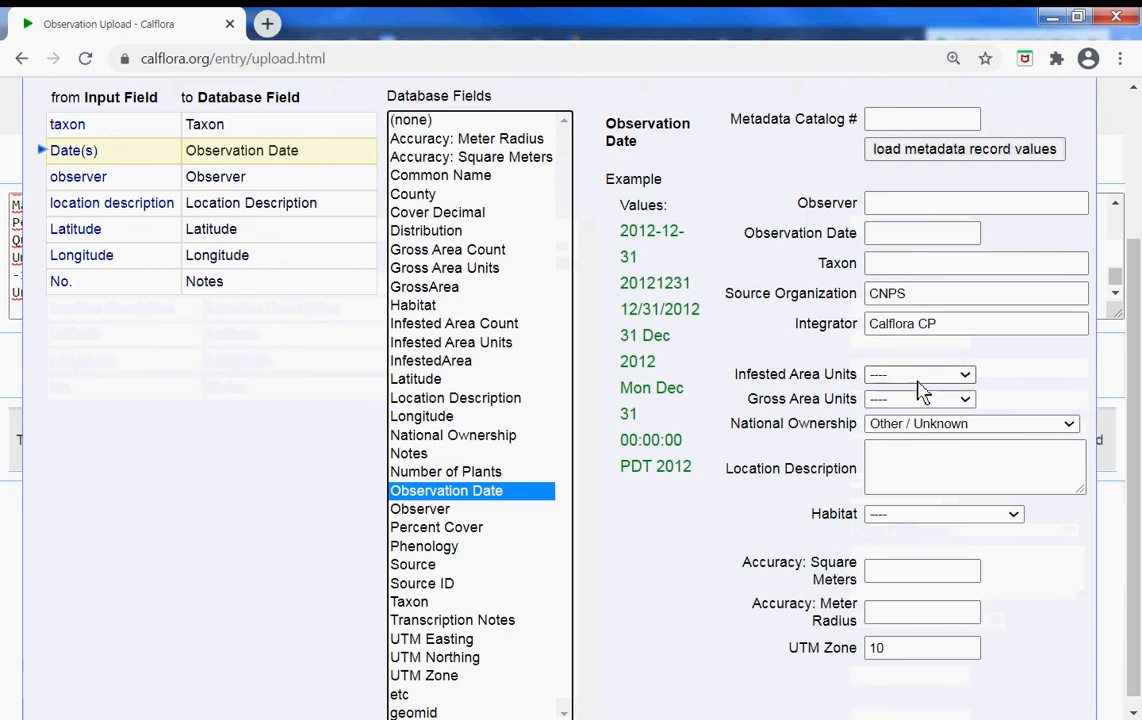
{"action": "scroll", "coordinate": [165, 515], "scroll_direction": "up", "scroll_amount": 3}
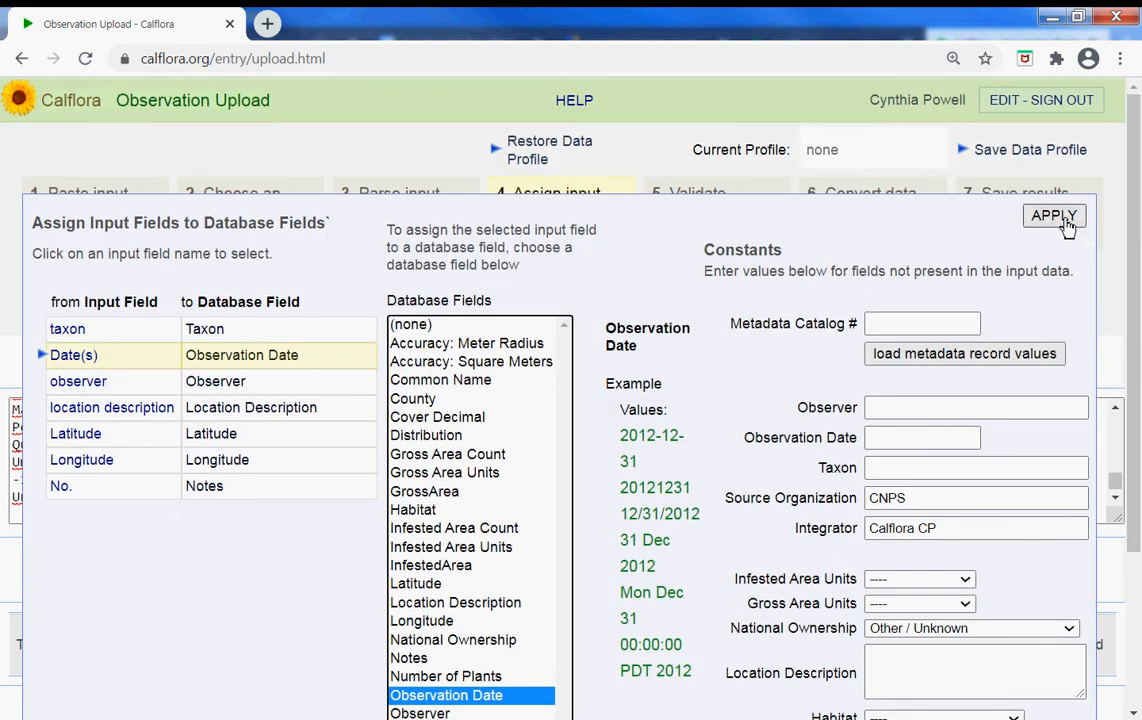
{"action": "left_click", "coordinate": [1054, 217]}
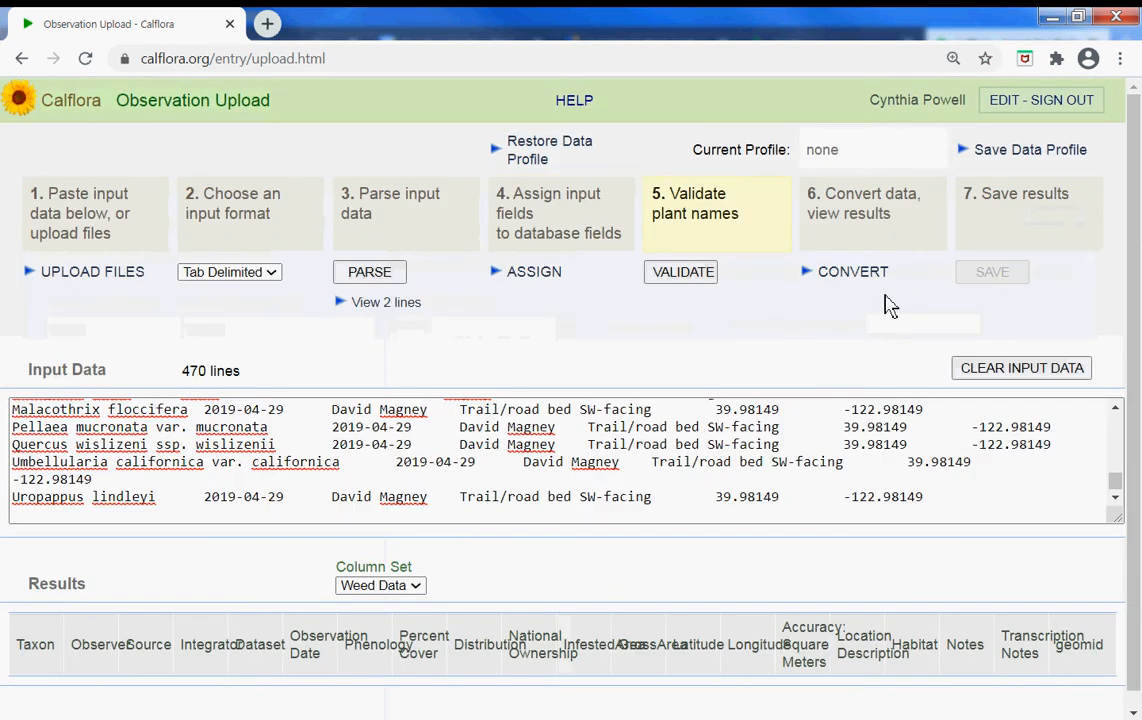
Step: Validate the plant names and review the list of scientific names reported
{"action": "left_click", "coordinate": [679, 282]}
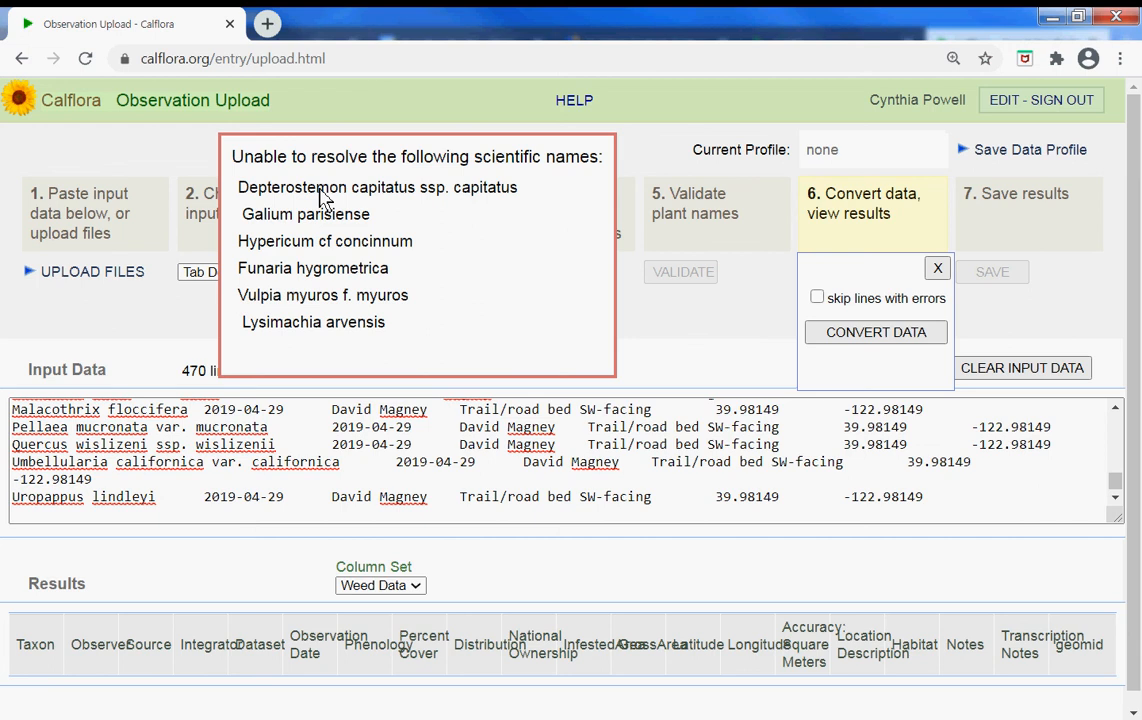
{"action": "left_click_drag", "start_coordinate": [235, 331], "coordinate": [250, 312]}
{"action": "left_click", "coordinate": [310, 325]}
Step: Convert the data and skip the Funaria hygrometrica record on line 72
{"action": "left_click", "coordinate": [876, 333]}
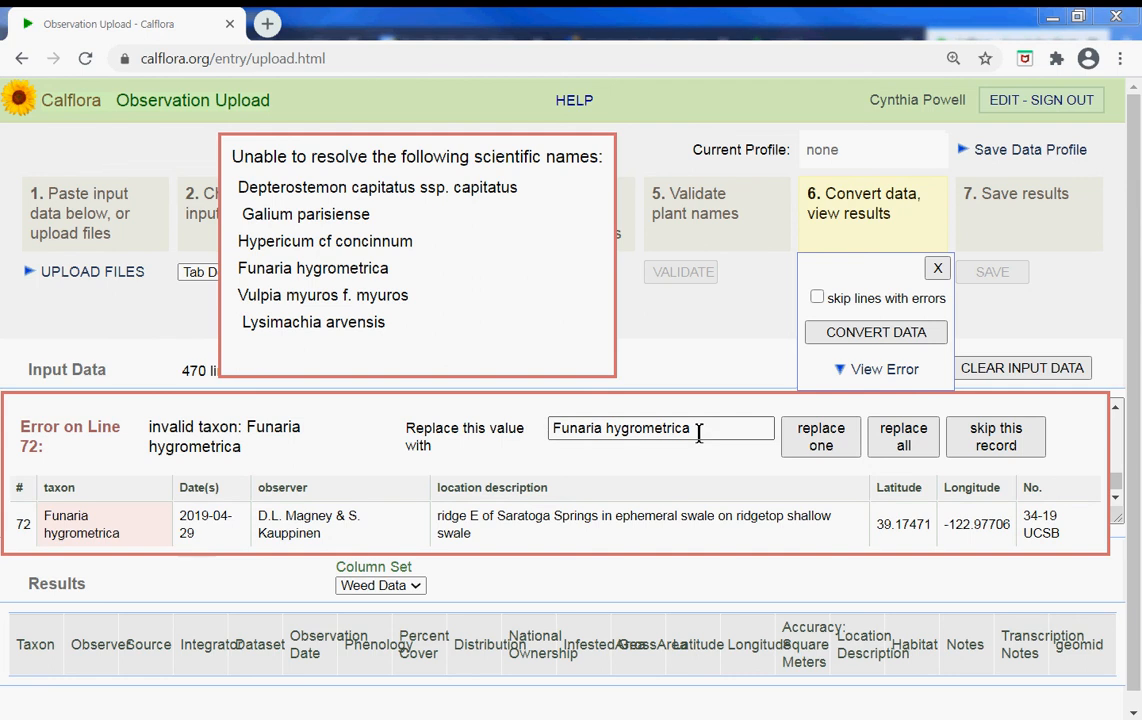
{"action": "left_click", "coordinate": [992, 452]}
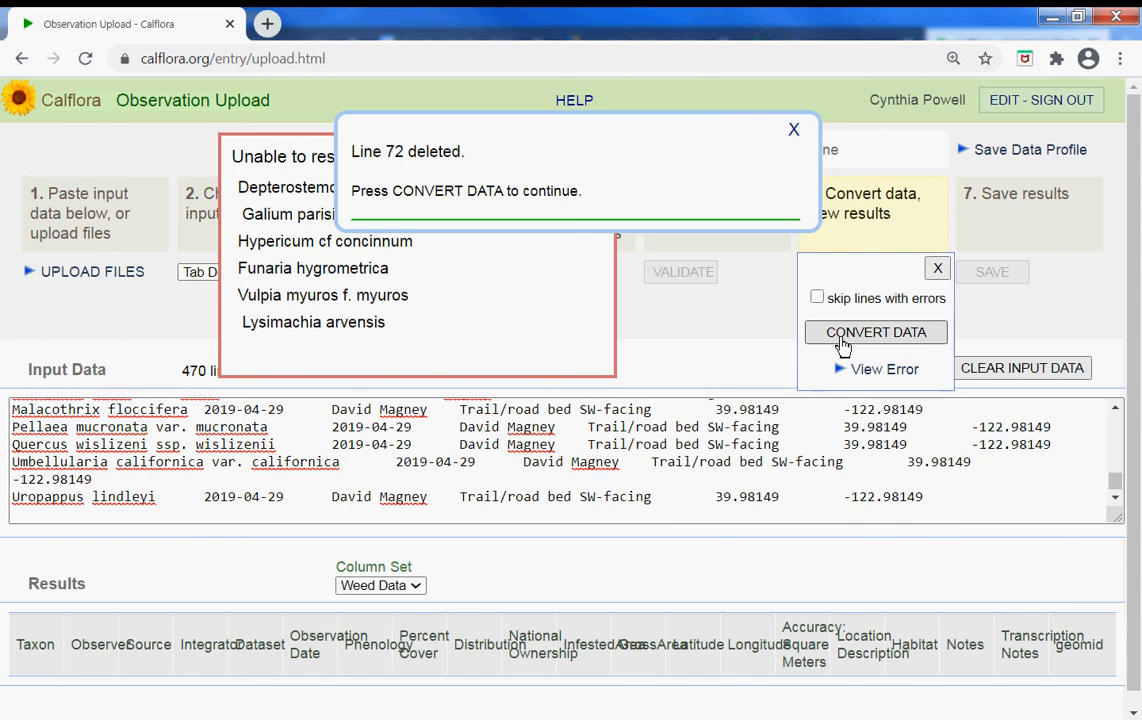
Step: Continue the data conversion, remove the leading space from the line 111 replacement name Lysimachia arvensis, and copy the name
{"action": "left_click", "coordinate": [843, 341]}
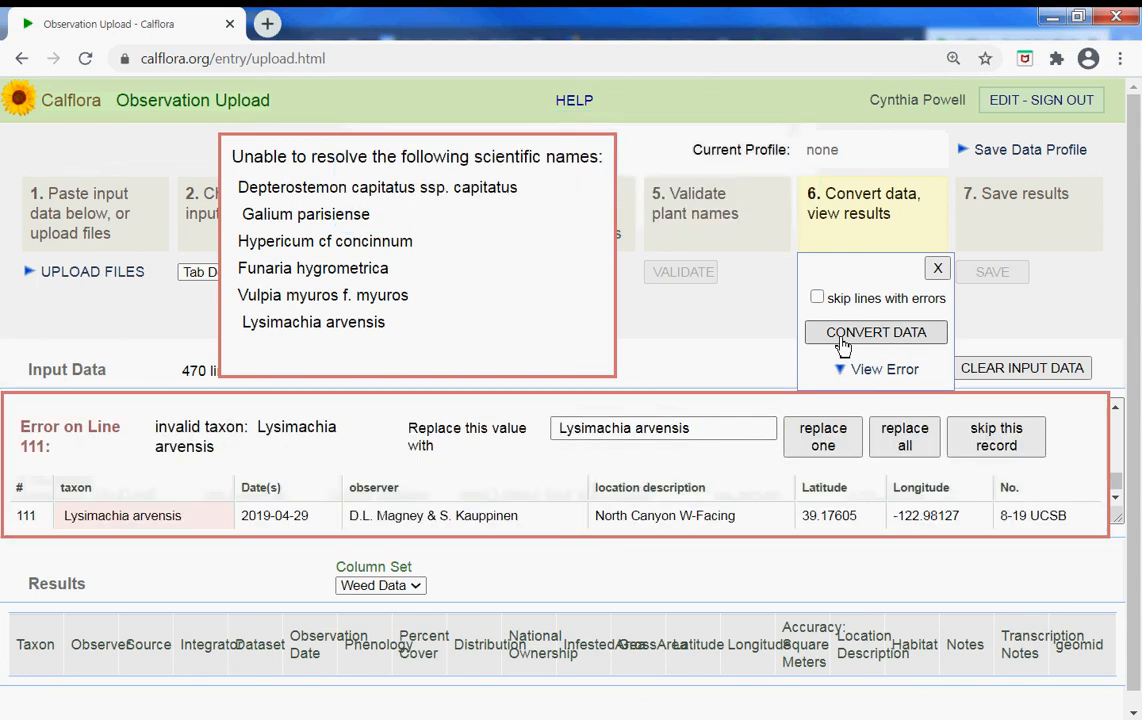
{"action": "left_click", "coordinate": [559, 430]}
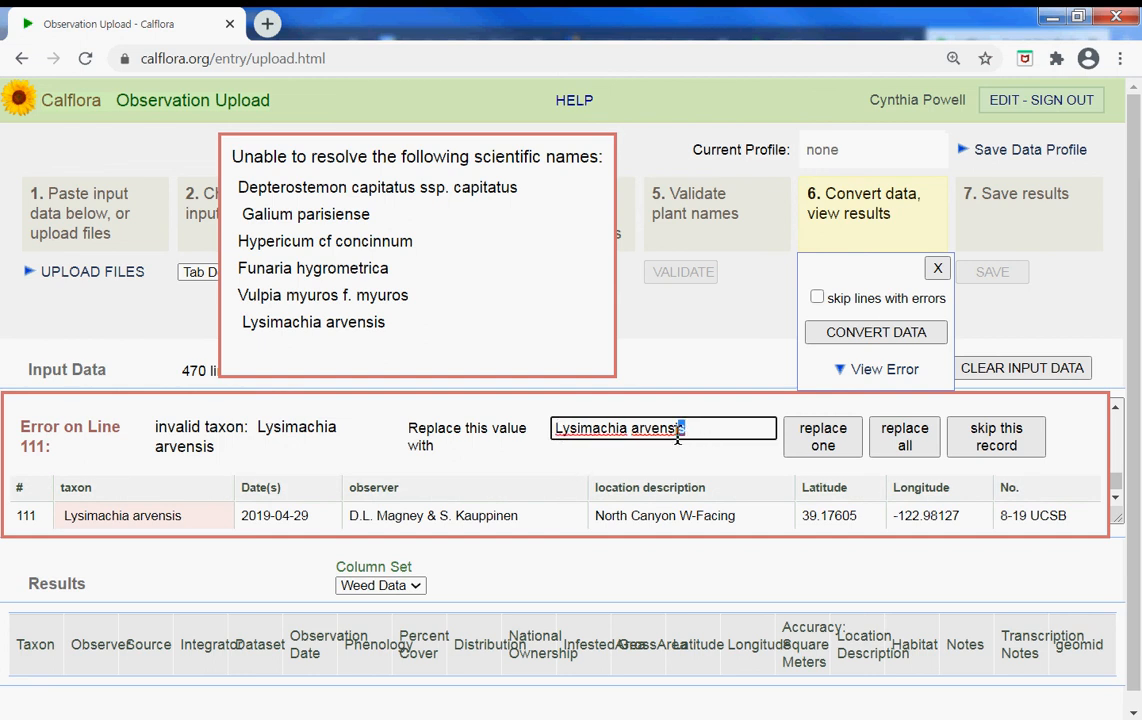
{"action": "triple_click", "coordinate": [552, 442]}
{"action": "key", "text": "ctrl+c"}
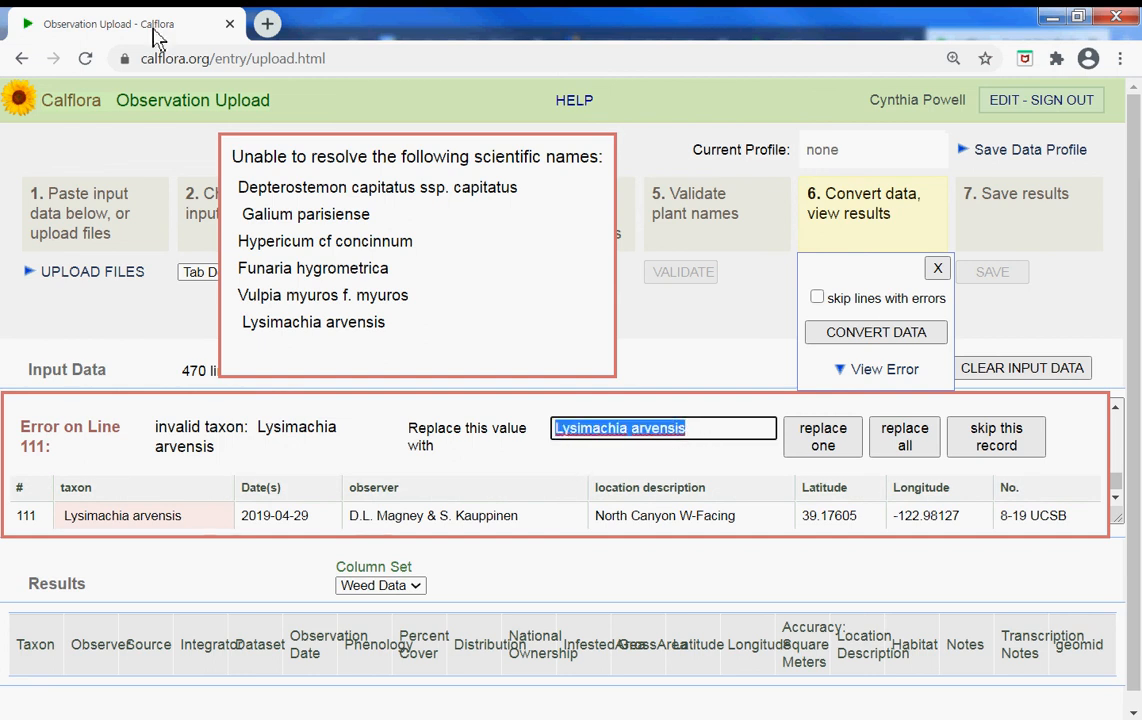
Step: Open the Calflora plant search in a new browser tab and look up Lysimachia arvensis with the Name Wizard
{"action": "left_click", "coordinate": [267, 23]}
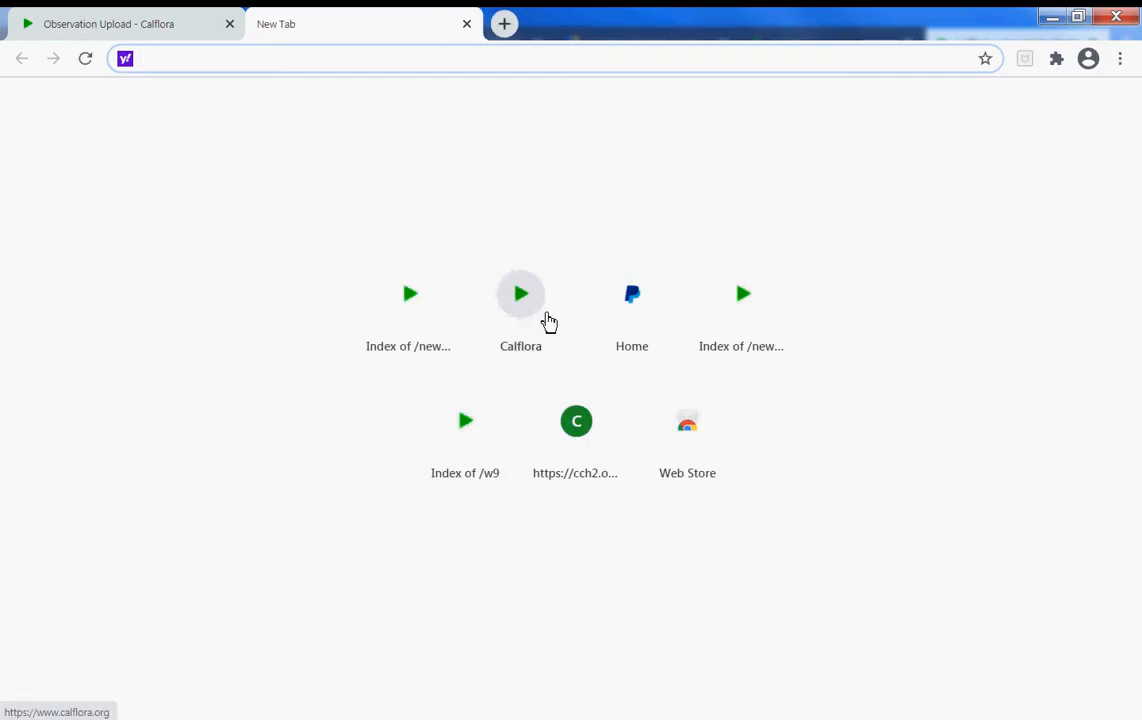
{"action": "left_click", "coordinate": [545, 313]}
{"action": "left_click", "coordinate": [730, 303]}
{"action": "key", "text": "ctrl+v"}
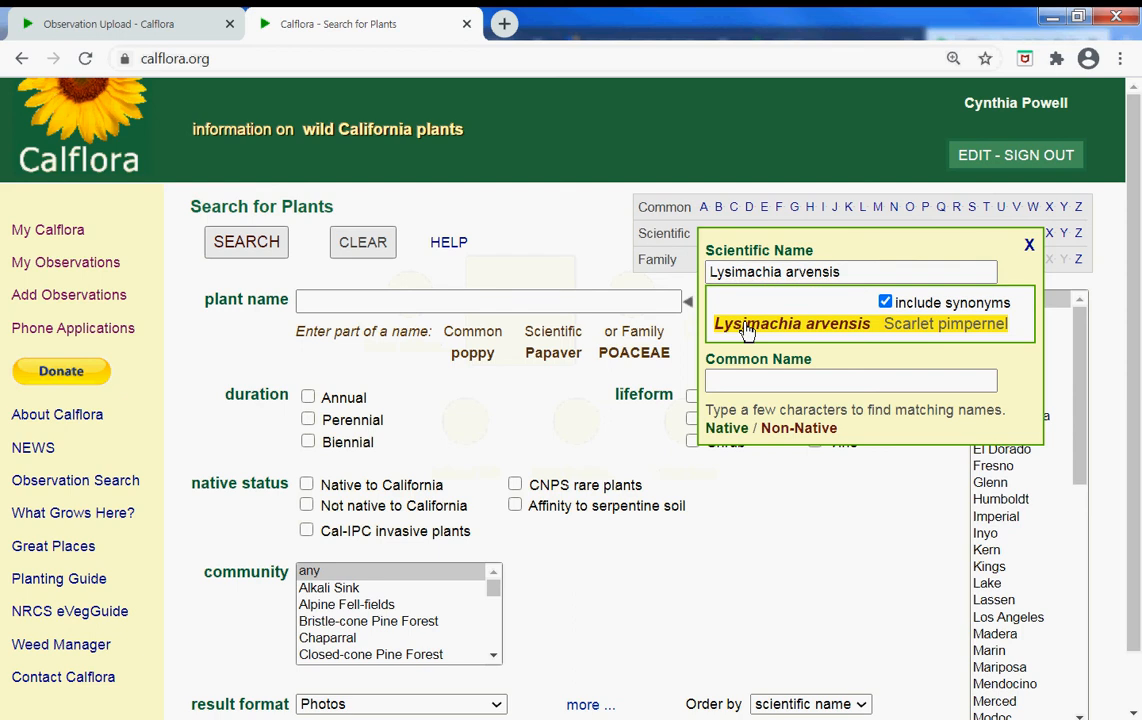
Step: Return to the observation upload, replace all occurrences of the line 111 taxon with Lysimachia arvensis, and continue the conversion
{"action": "left_click", "coordinate": [124, 20]}
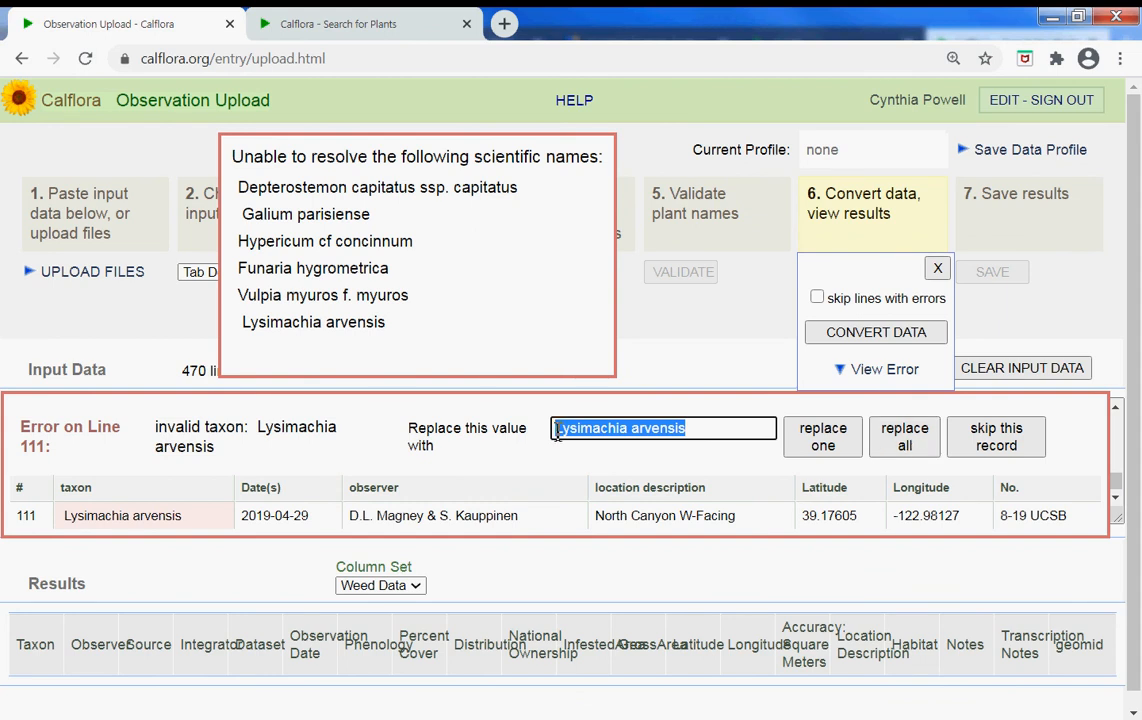
{"action": "left_click", "coordinate": [900, 440]}
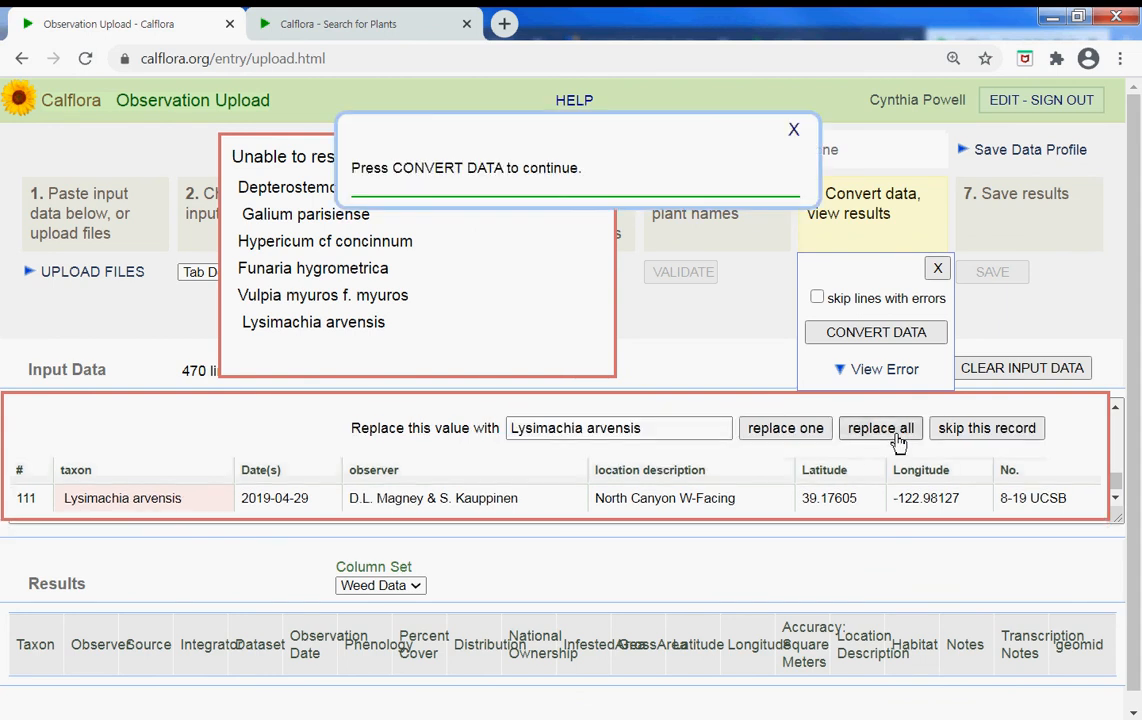
{"action": "left_click", "coordinate": [858, 335]}
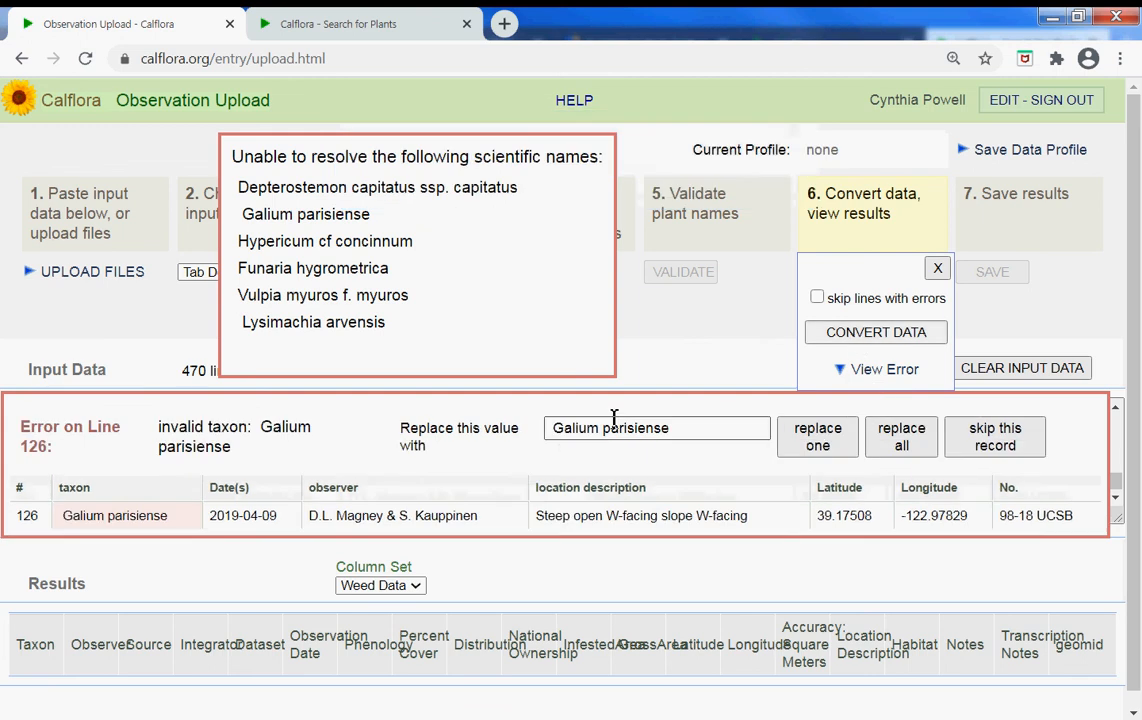
Step: Remove the leading space from the line 126 replacement name Galium parisiense and copy the name
{"action": "left_click", "coordinate": [555, 436]}
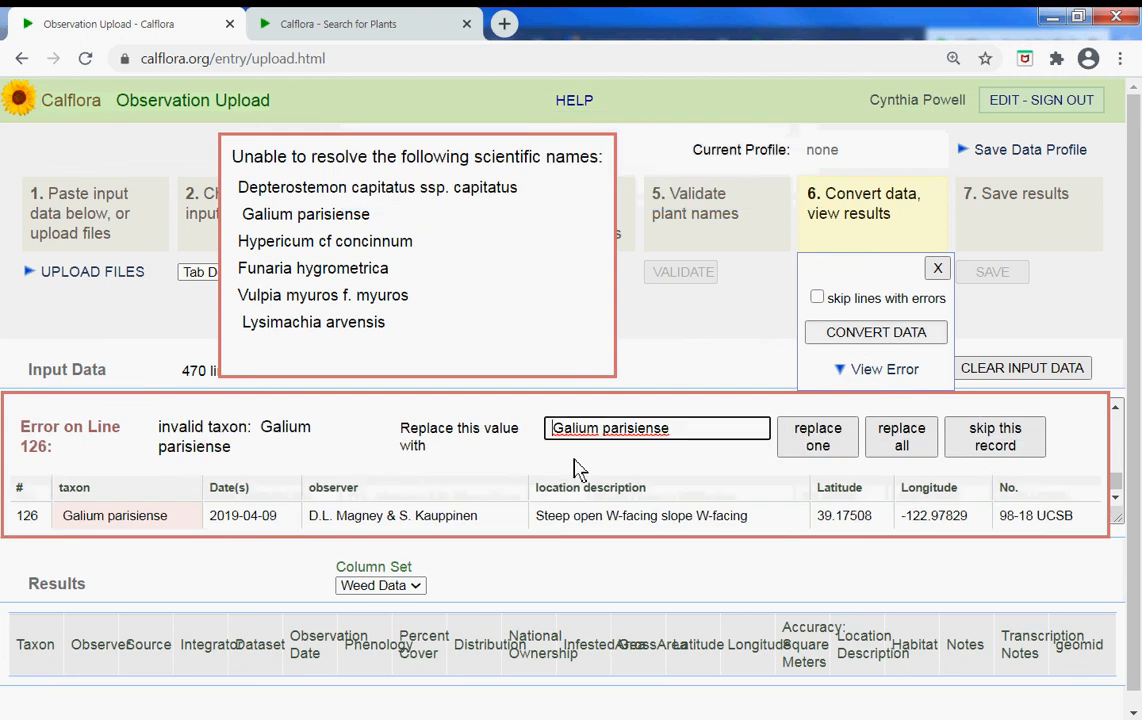
{"action": "key", "text": "Delete"}
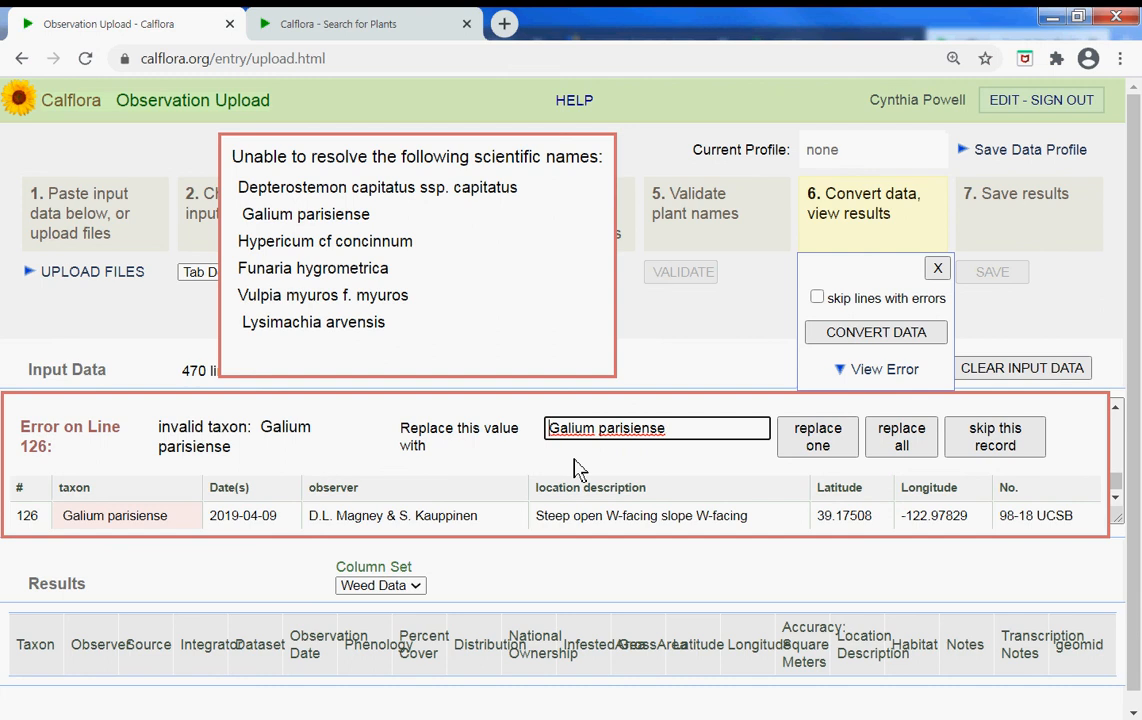
{"action": "triple_click", "coordinate": [545, 429]}
{"action": "key", "text": "ctrl+c"}
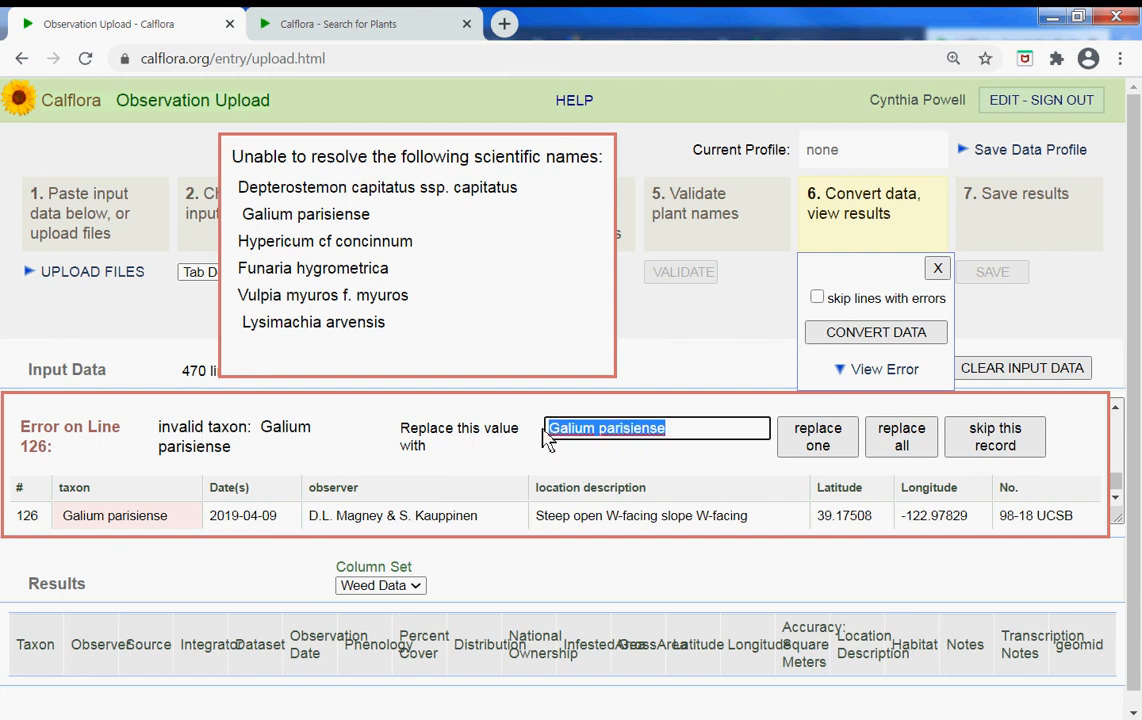
Step: Look up Galium parisiense in the plant search's Name Wizard and clear the leftover common name and plant name
{"action": "key", "text": "ctrl+Tab"}
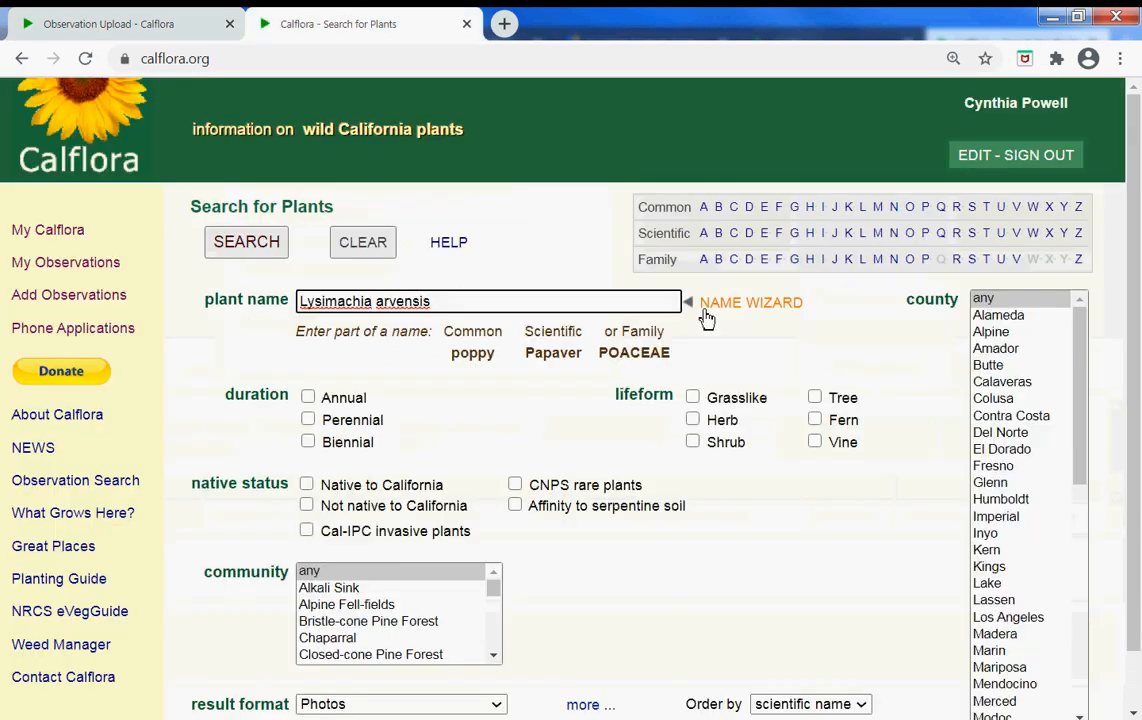
{"action": "left_click", "coordinate": [734, 307]}
{"action": "key", "text": "ctrl+v"}
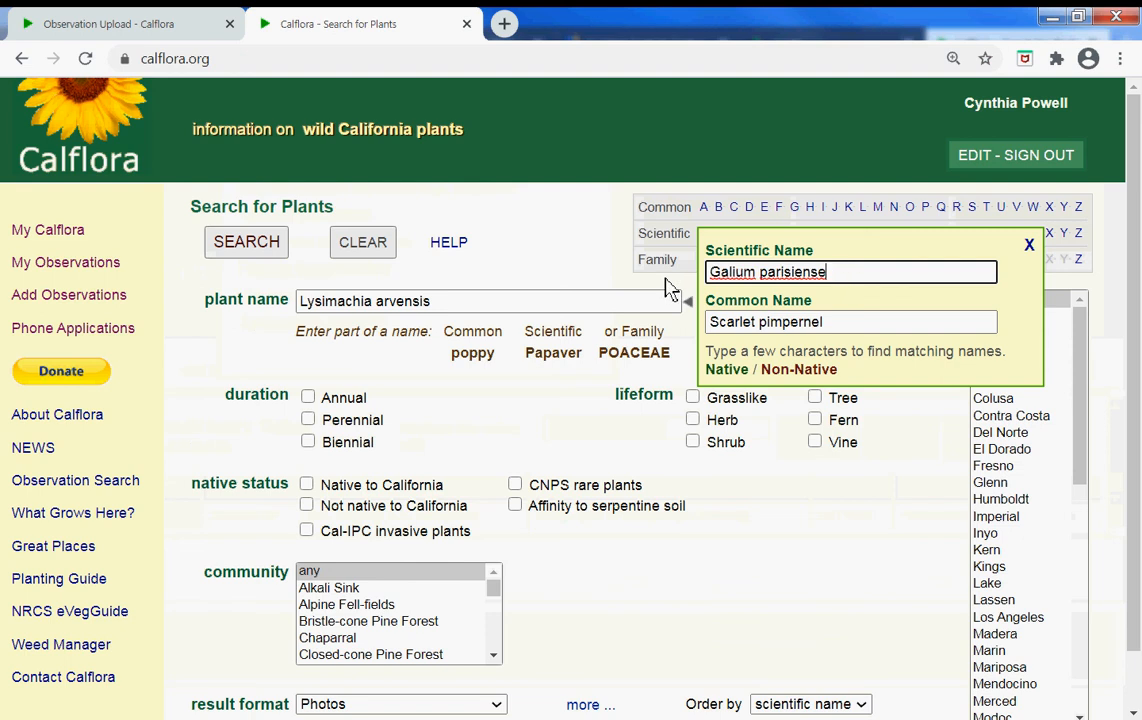
{"action": "left_click", "coordinate": [838, 323]}
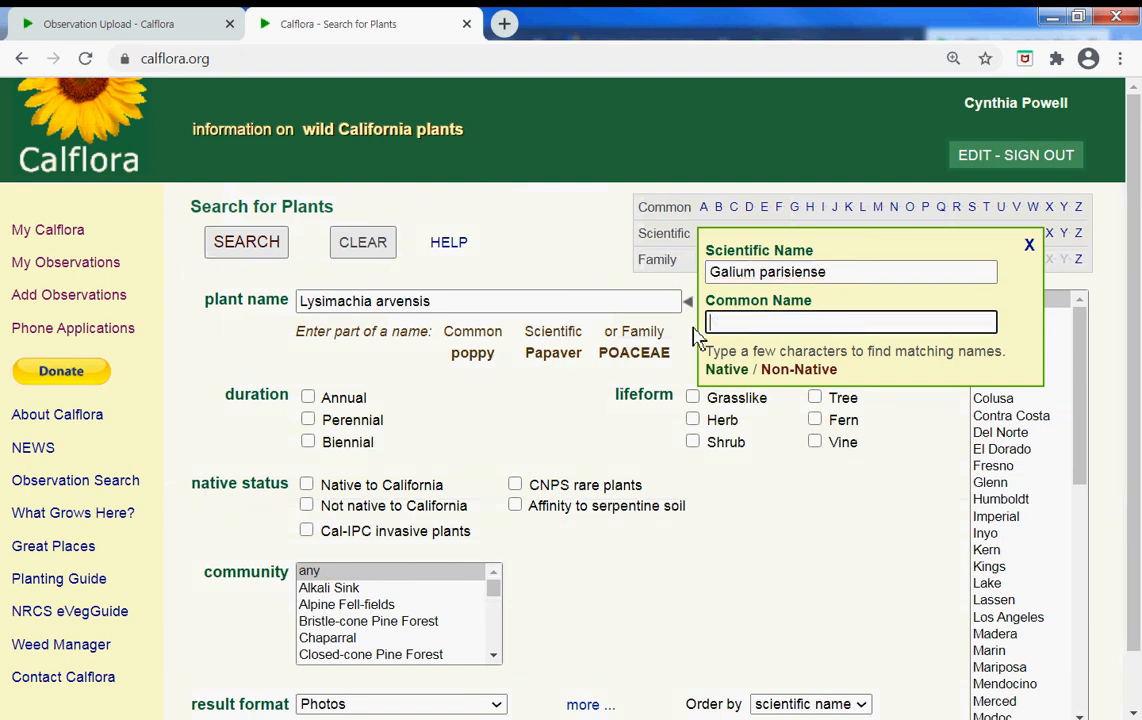
{"action": "left_click_drag", "start_coordinate": [451, 303], "coordinate": [268, 306]}
{"action": "key", "text": "BackSpace"}
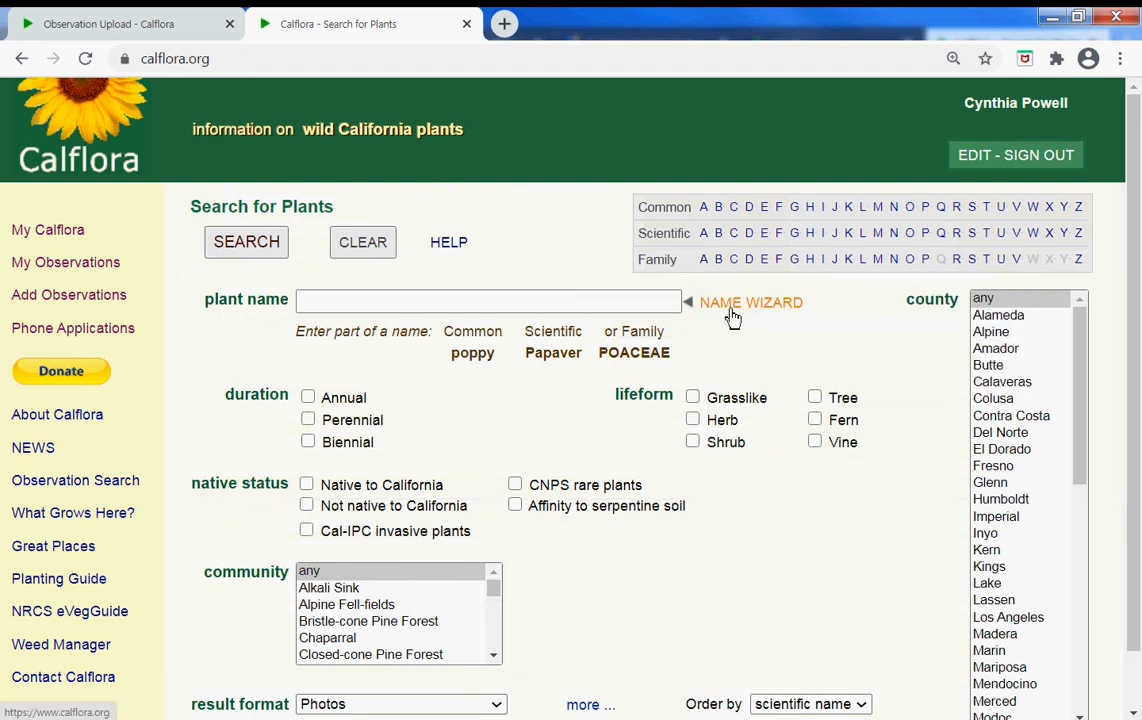
Step: Search the Name Wizard's scientific names for "gali" and choose the genus Galium
{"action": "left_click", "coordinate": [736, 306]}
{"action": "left_click_drag", "start_coordinate": [834, 277], "coordinate": [673, 276]}
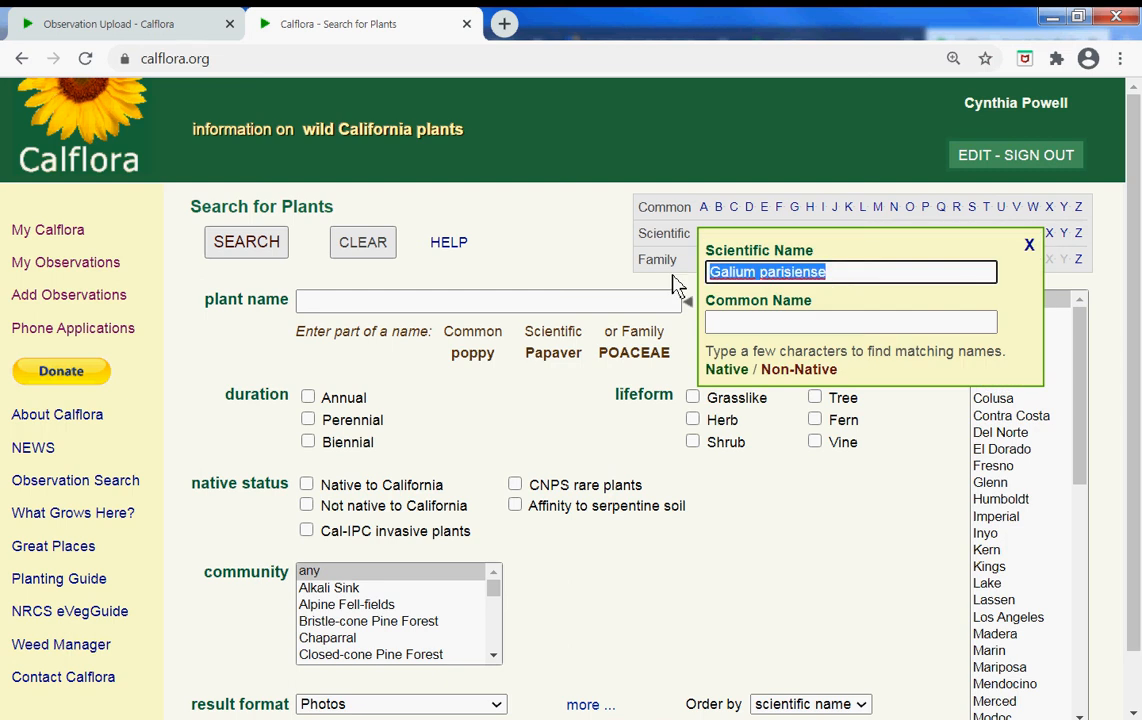
{"action": "type", "text": "gali"}
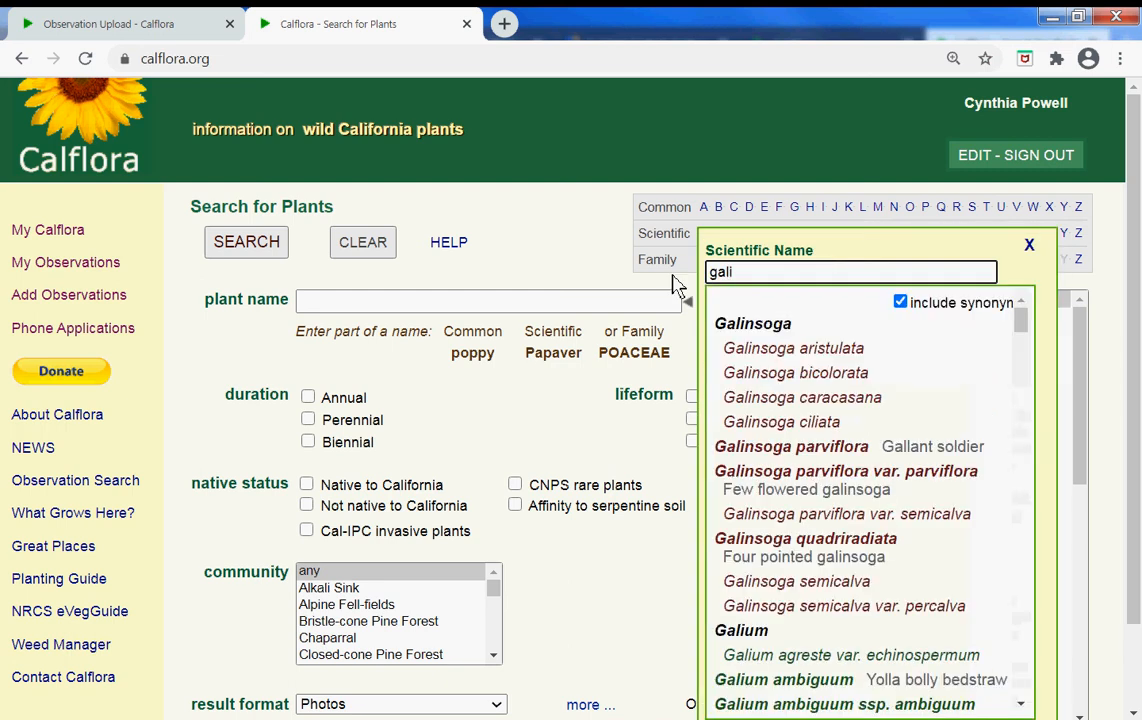
{"action": "left_click", "coordinate": [751, 641]}
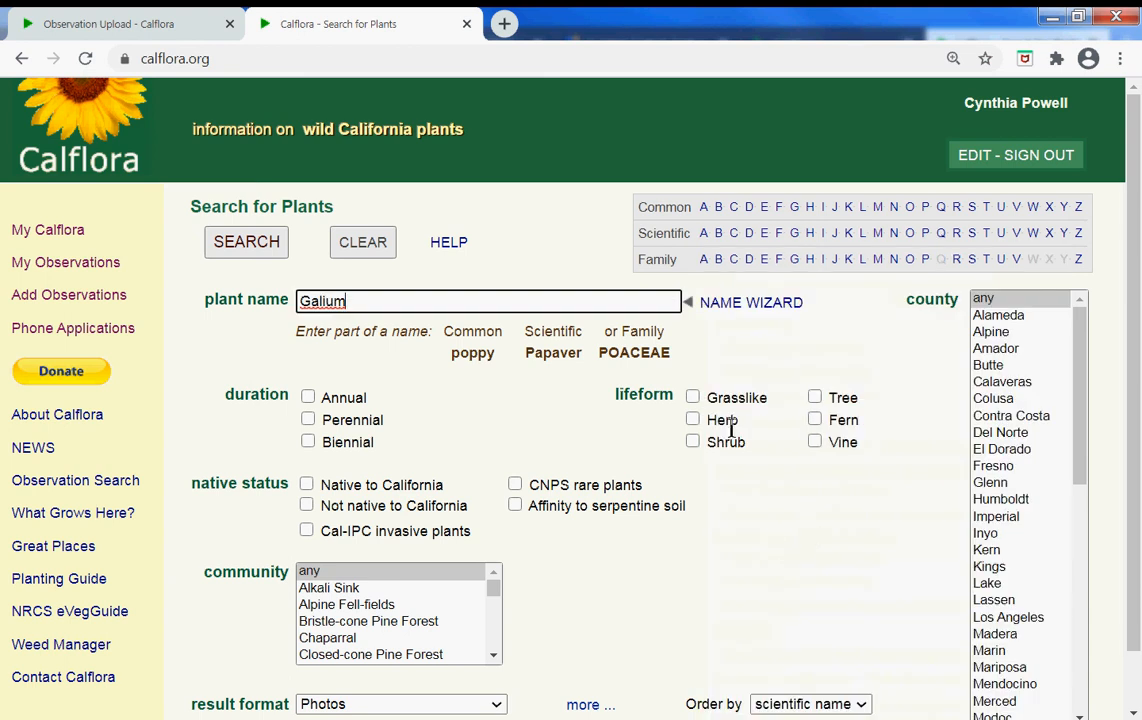
Step: Narrow the Name Wizard search to "Galium par", choose Galium parisiense, and select the full plant name
{"action": "left_click", "coordinate": [767, 304]}
{"action": "type", "text": "p"}
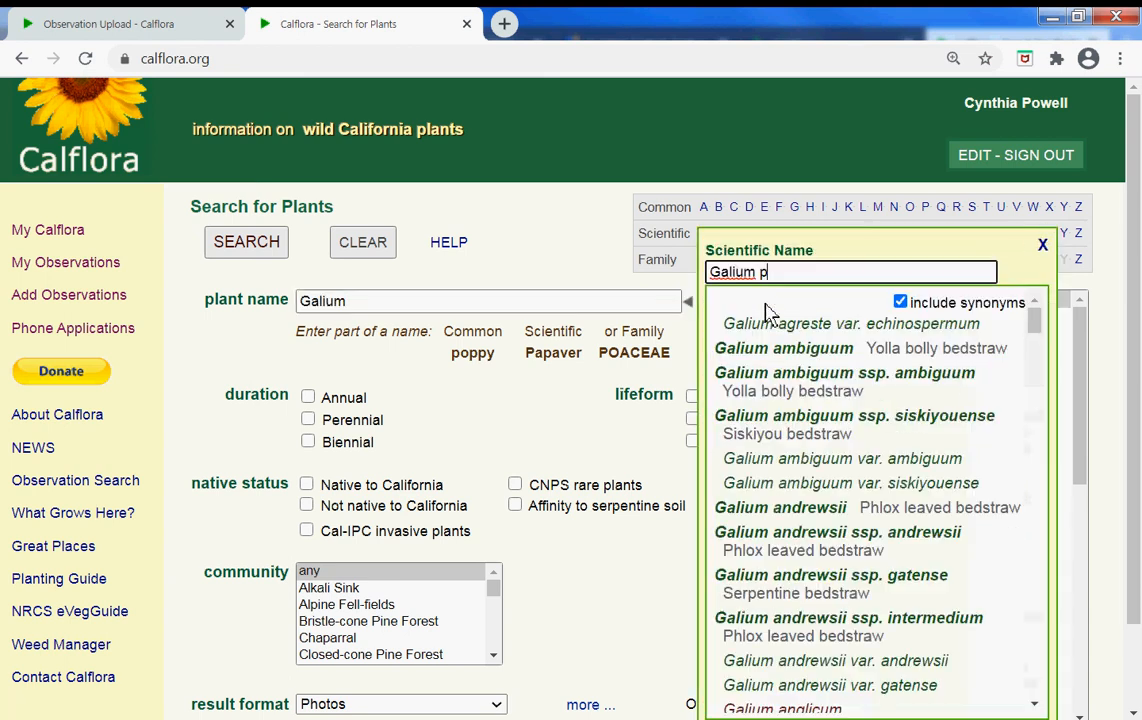
{"action": "type", "text": "ar"}
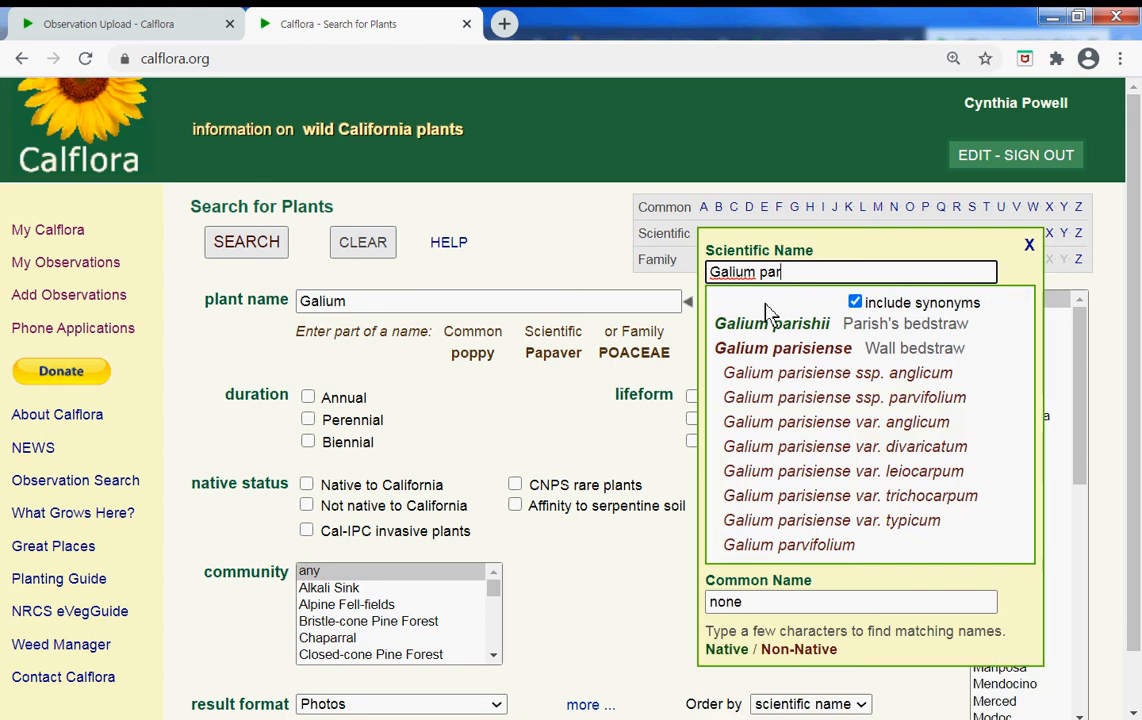
{"action": "left_click", "coordinate": [781, 360]}
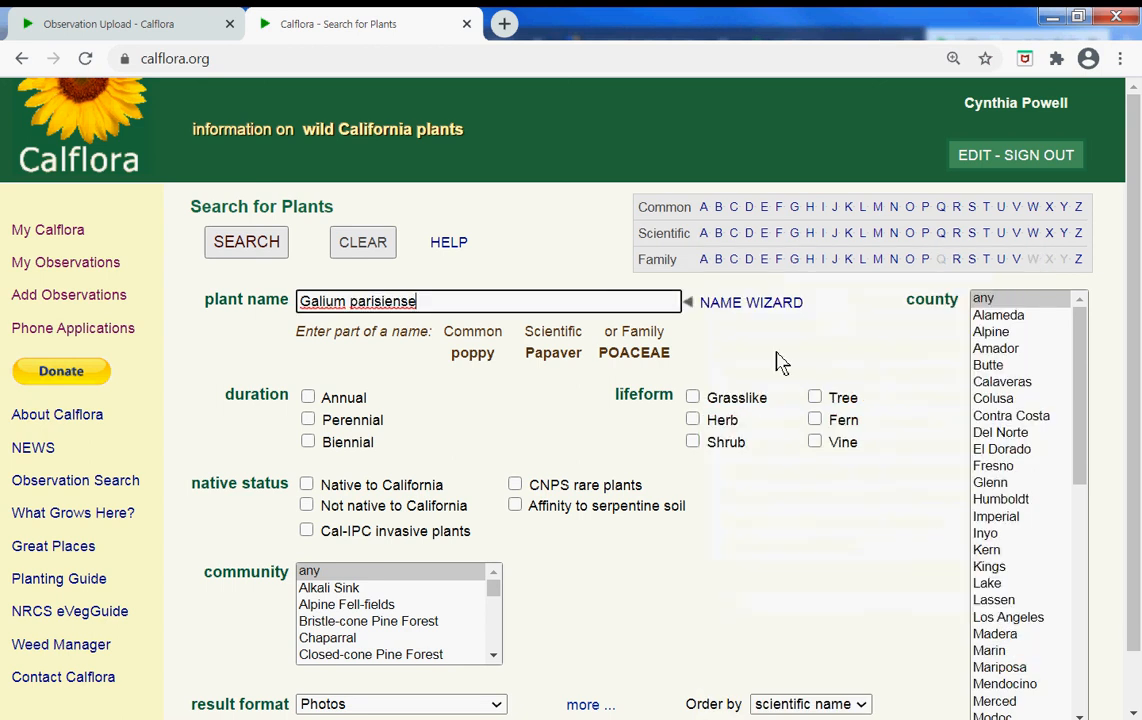
{"action": "left_click_drag", "start_coordinate": [445, 302], "coordinate": [223, 305]}
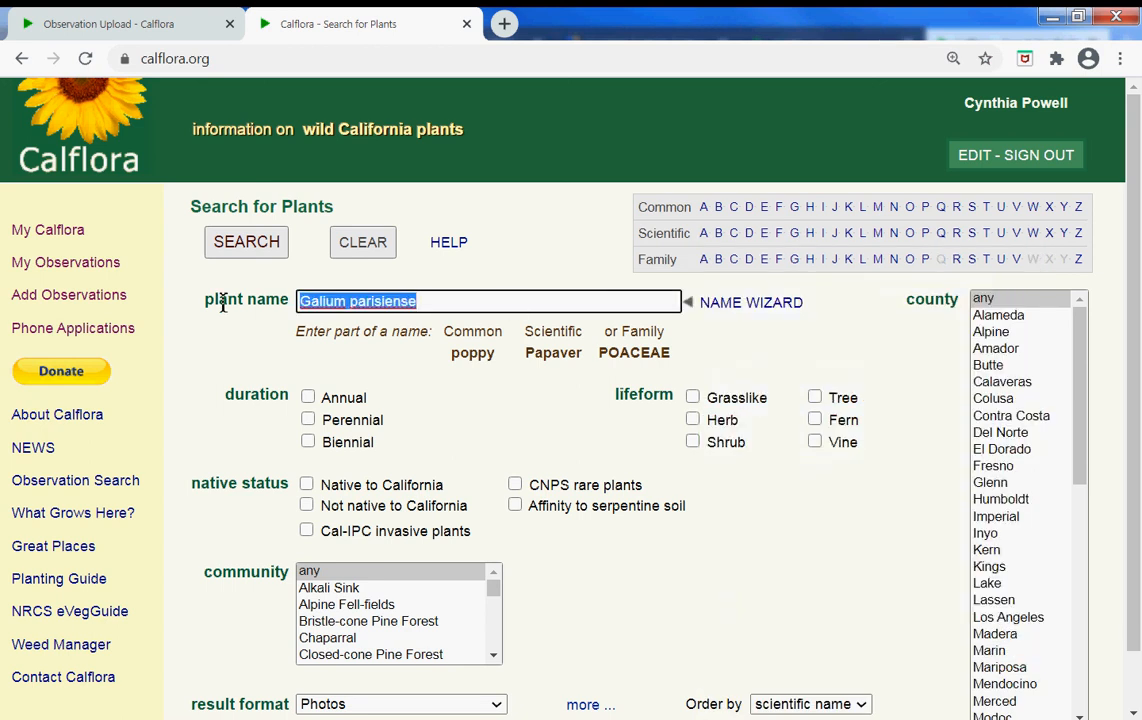
Step: Return to the observation upload, replace all occurrences of the line 126 taxon with Galium parisiense, and continue the conversion
{"action": "left_click", "coordinate": [145, 26]}
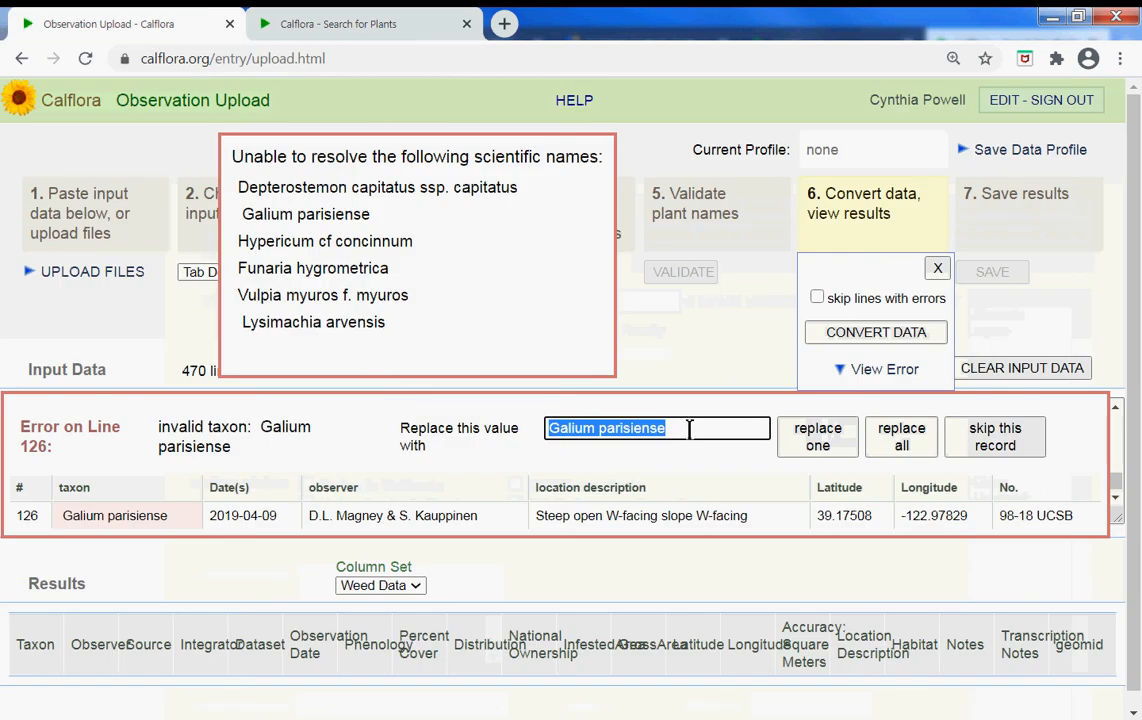
{"action": "left_click_drag", "start_coordinate": [688, 432], "coordinate": [531, 421]}
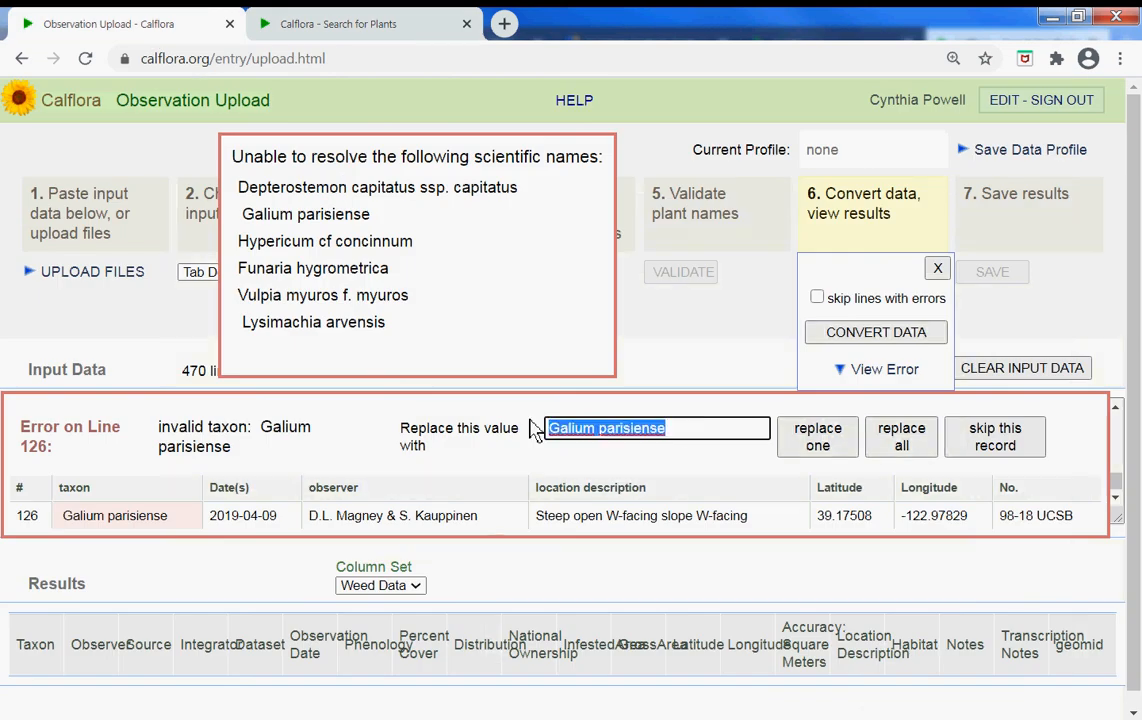
{"action": "left_click", "coordinate": [910, 440]}
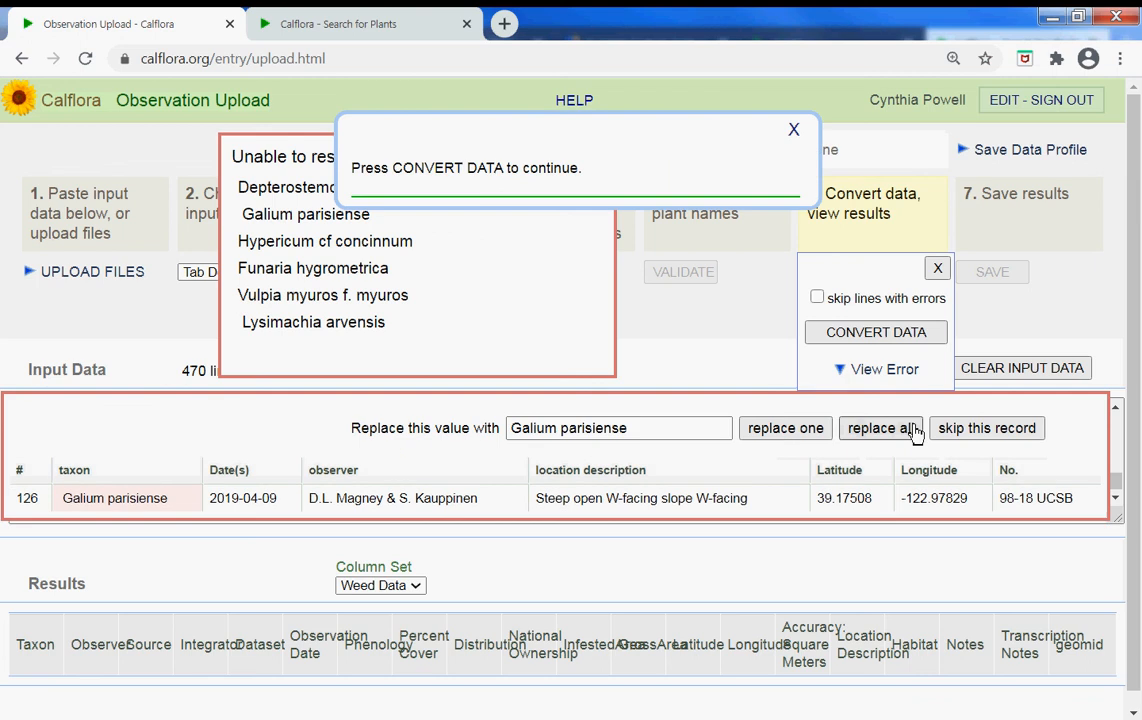
{"action": "left_click", "coordinate": [878, 333]}
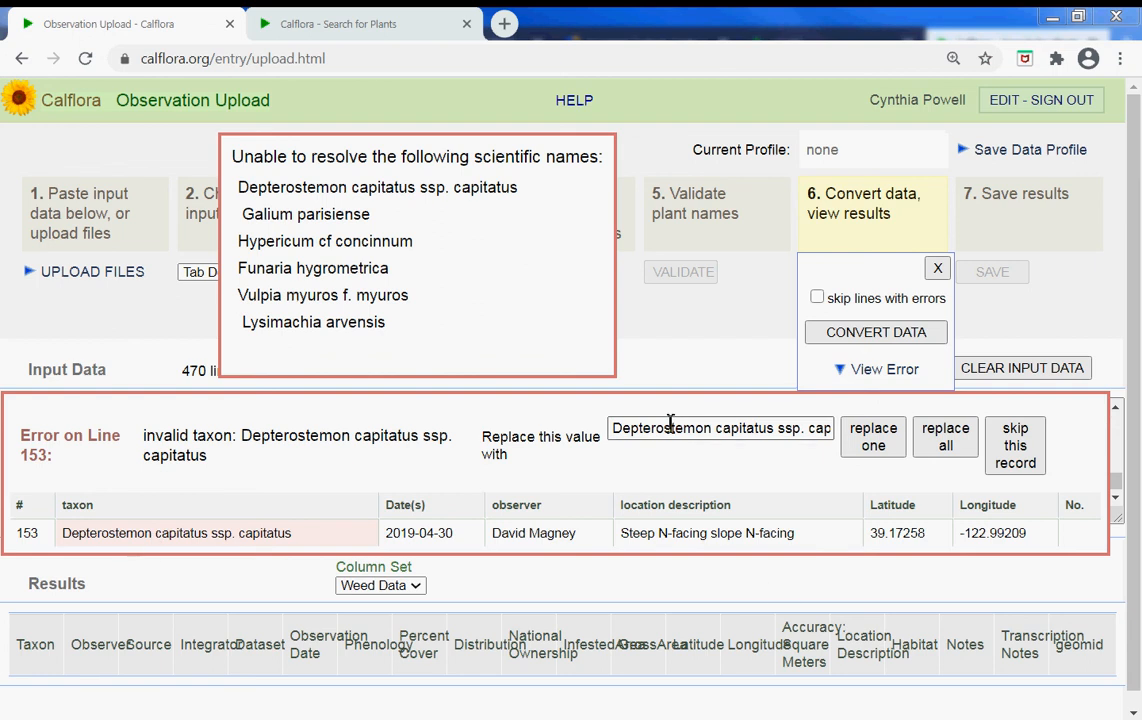
Step: Replace all occurrences of the line 153 taxon with Dipterostemon capitatus ssp. capitatus and continue the conversion
{"action": "left_click", "coordinate": [614, 428]}
{"action": "left_click_drag", "start_coordinate": [916, 430], "coordinate": [928, 435]}
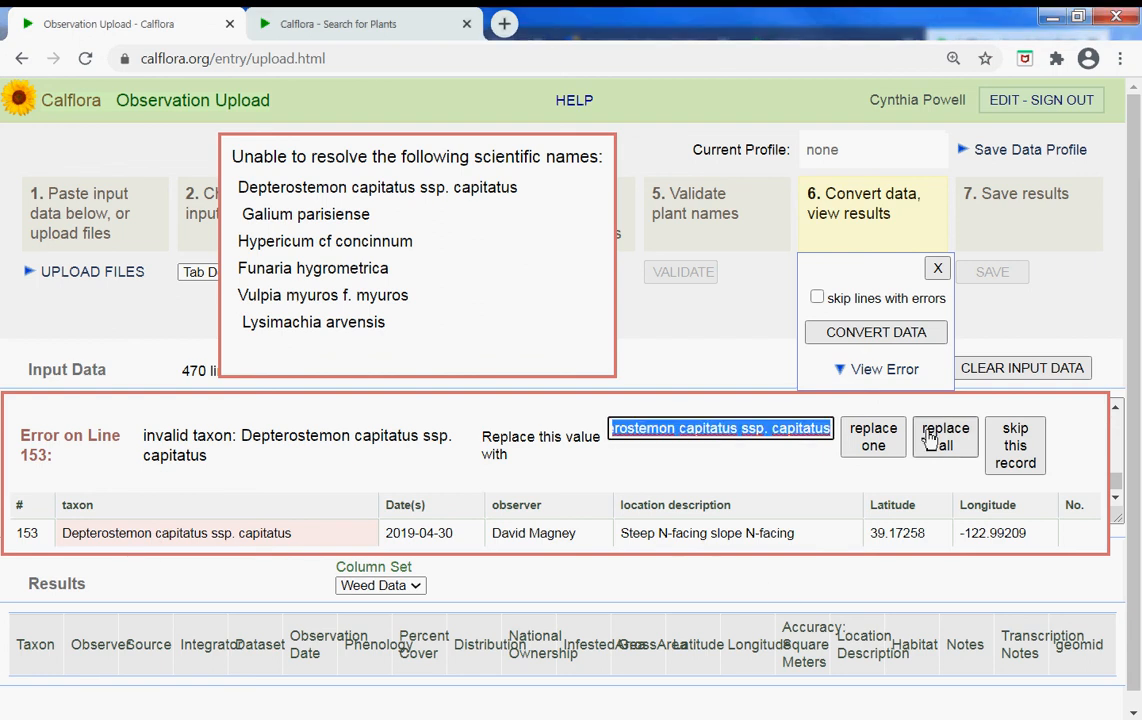
{"action": "type", "text": "Dipterostemon capitatus ssp. capitatus"}
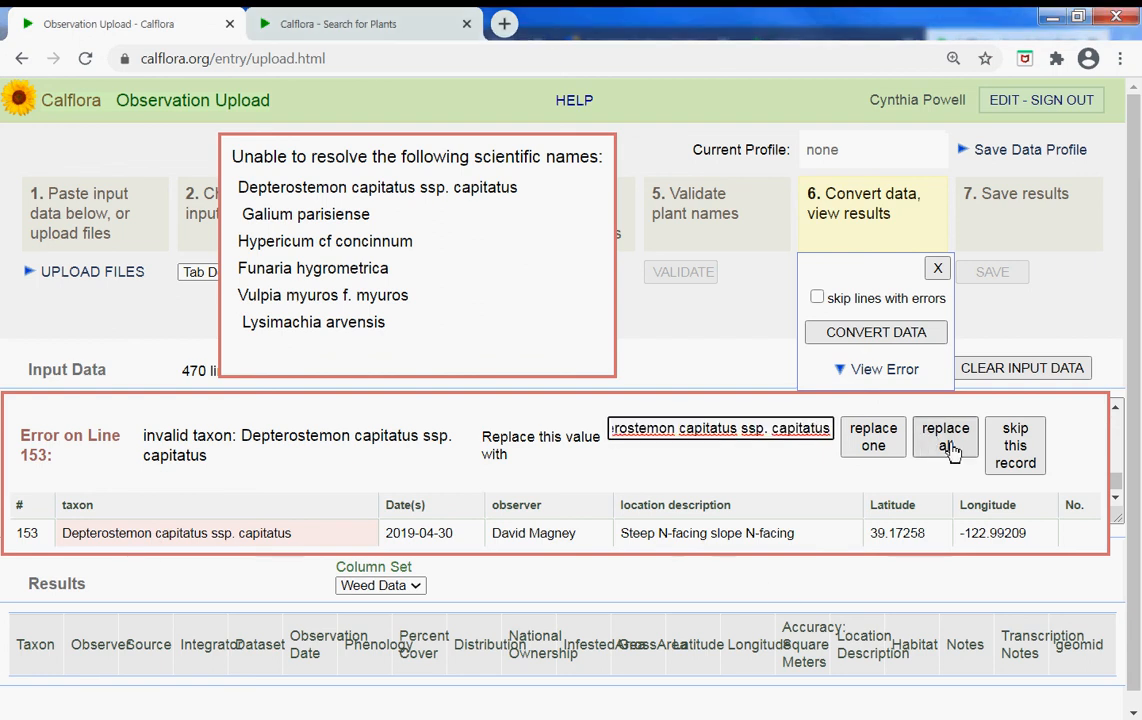
{"action": "left_click", "coordinate": [946, 440]}
{"action": "left_click", "coordinate": [872, 334]}
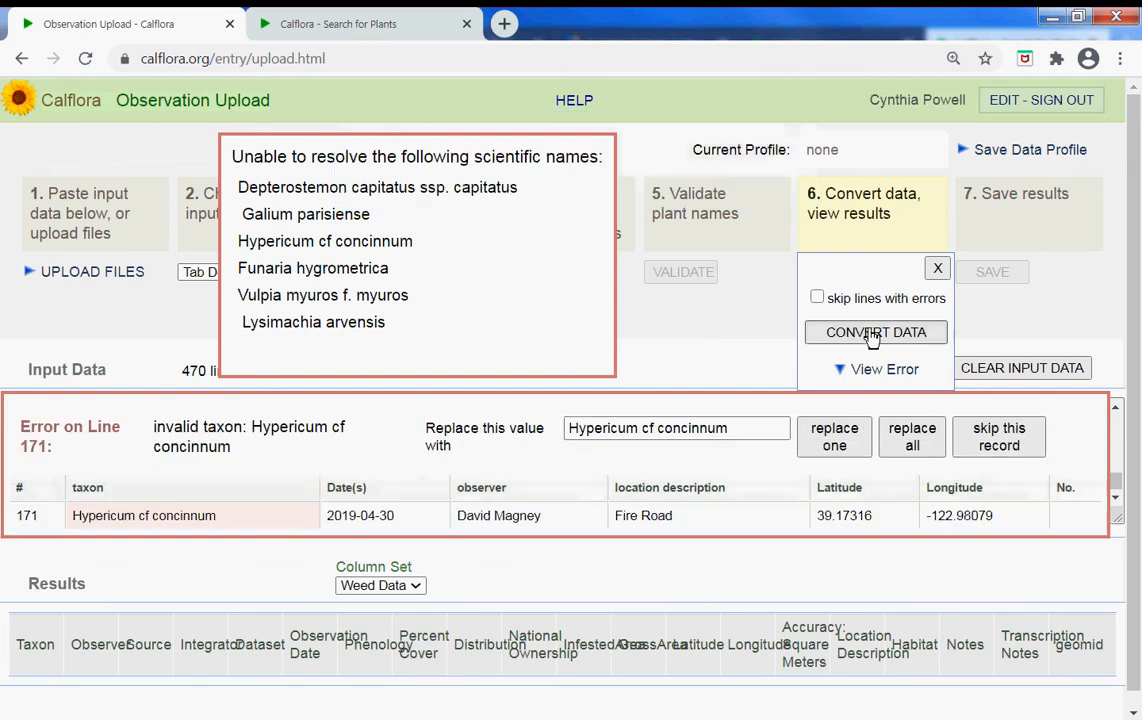
Step: Remove "cf" from the line 171 name, replace all occurrences with Hypericum concinnum, and continue the conversion
{"action": "left_click", "coordinate": [662, 432]}
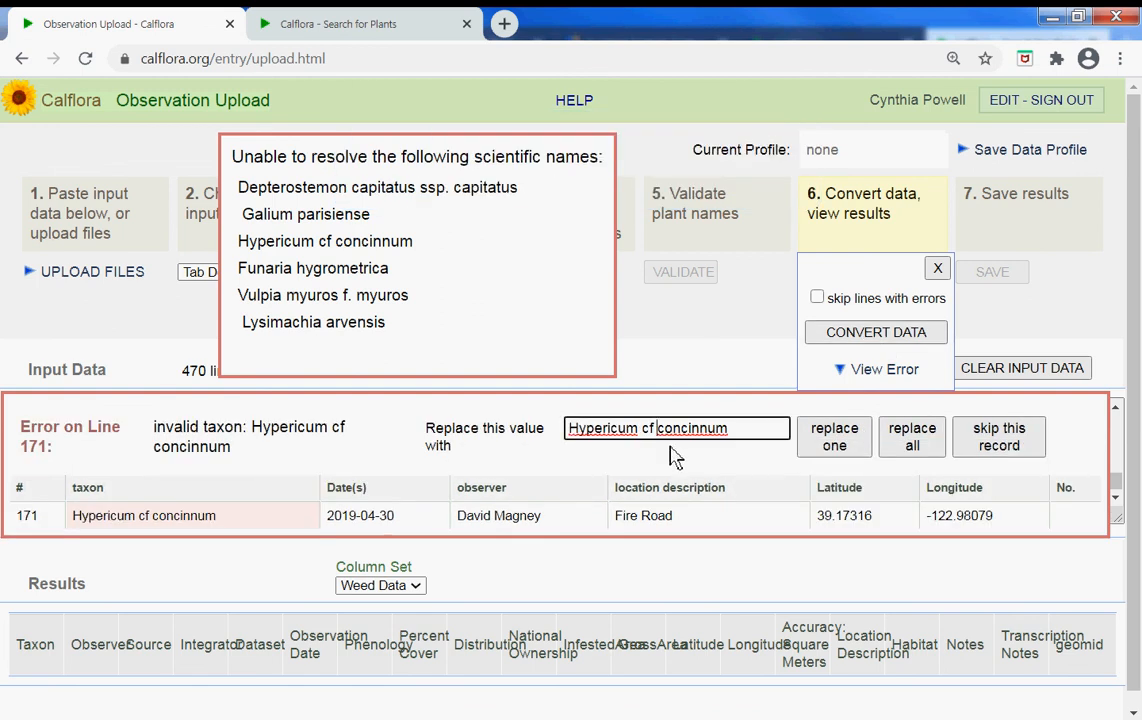
{"action": "key", "text": "BackSpace"}
{"action": "key", "text": "BackSpace"}
{"action": "key", "text": "BackSpace"}
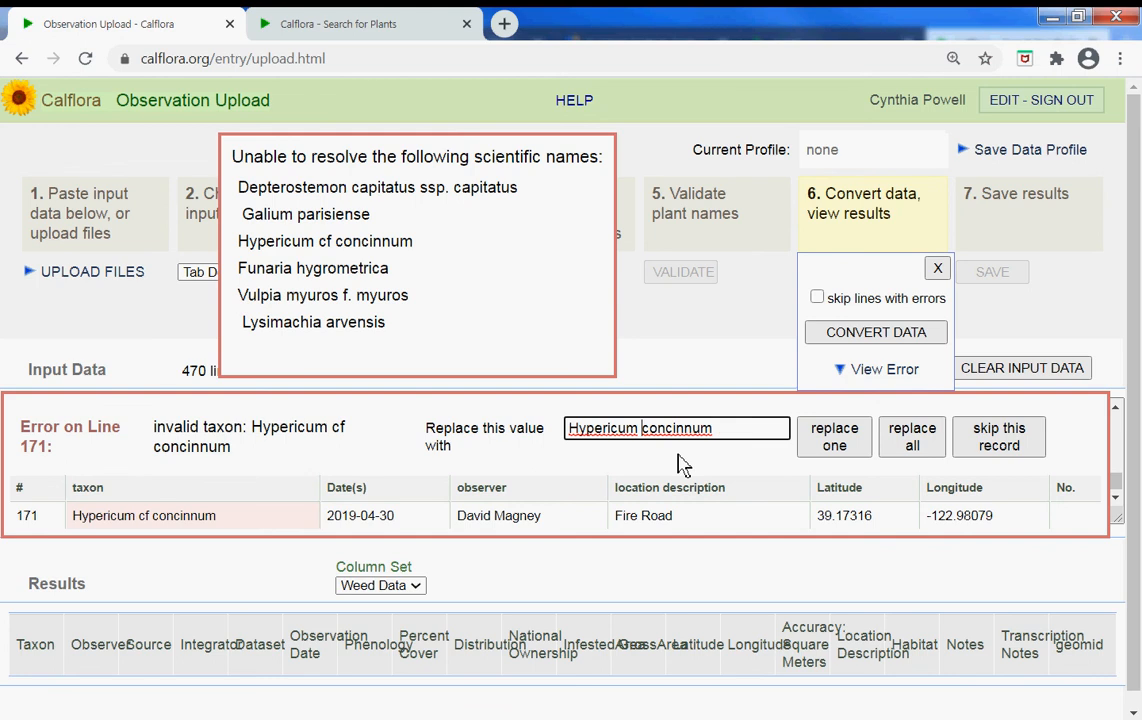
{"action": "left_click", "coordinate": [912, 447]}
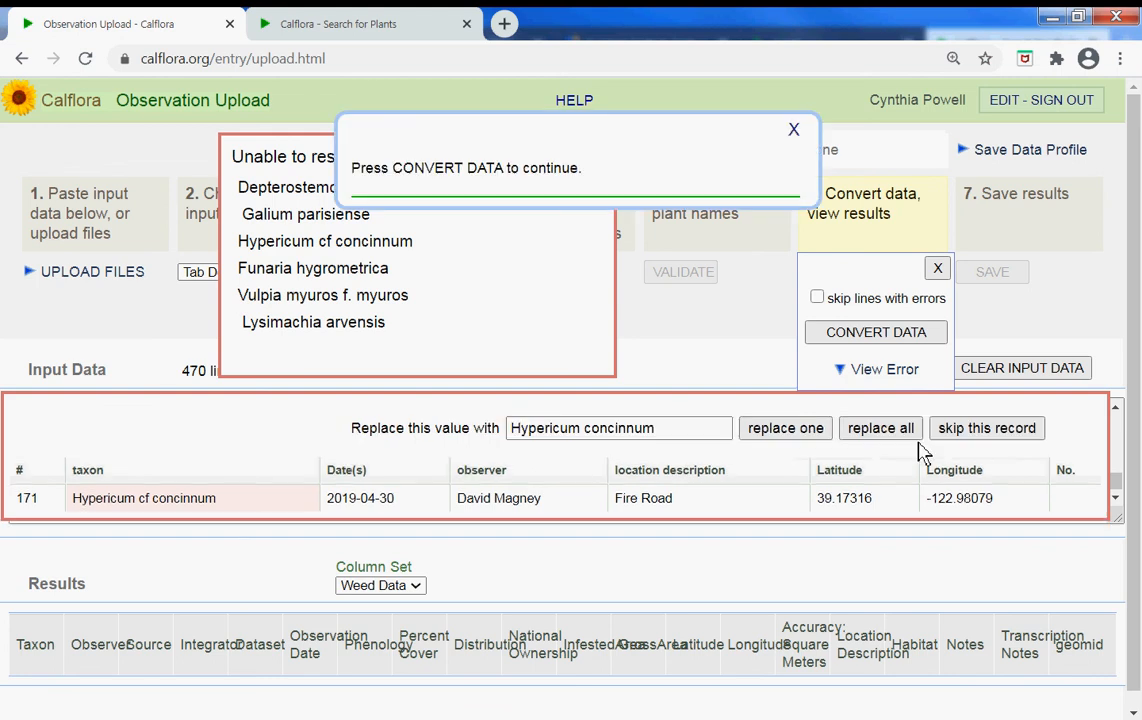
{"action": "left_click", "coordinate": [890, 334]}
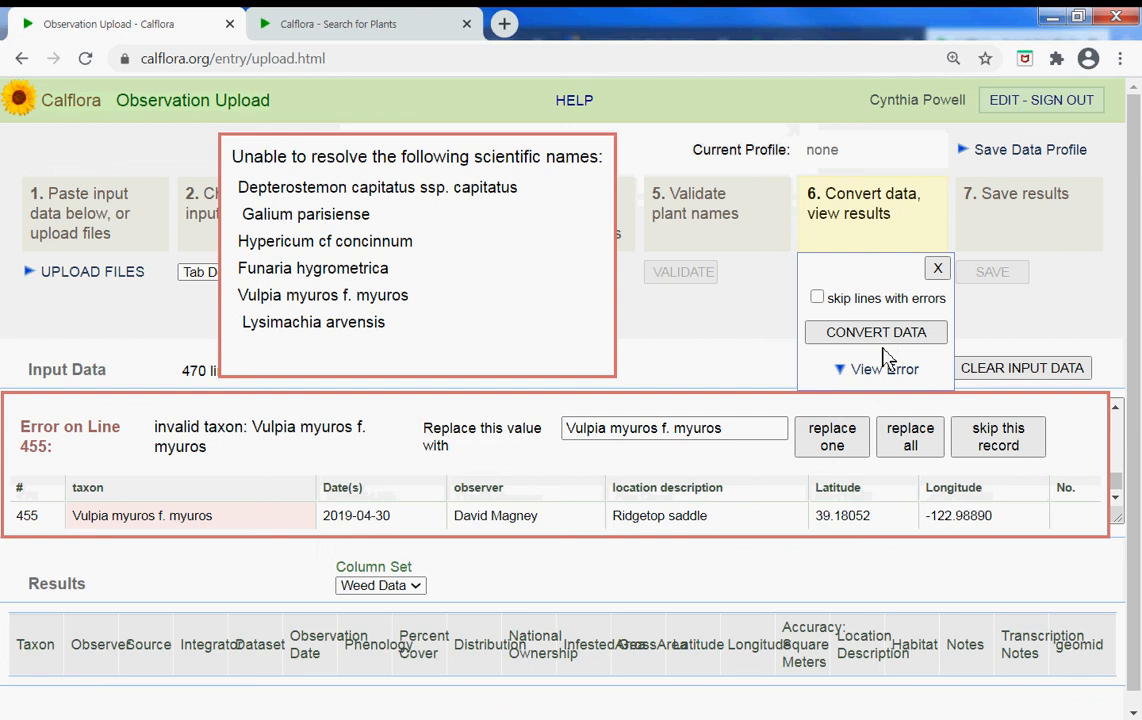
Step: Shorten the replacement name for the line 455 taxon to Vulpia myuros and copy it
{"action": "left_click", "coordinate": [674, 428]}
{"action": "key", "text": "BackSpace"}
{"action": "key", "text": "BackSpace"}
{"action": "key", "text": "BackSpace"}
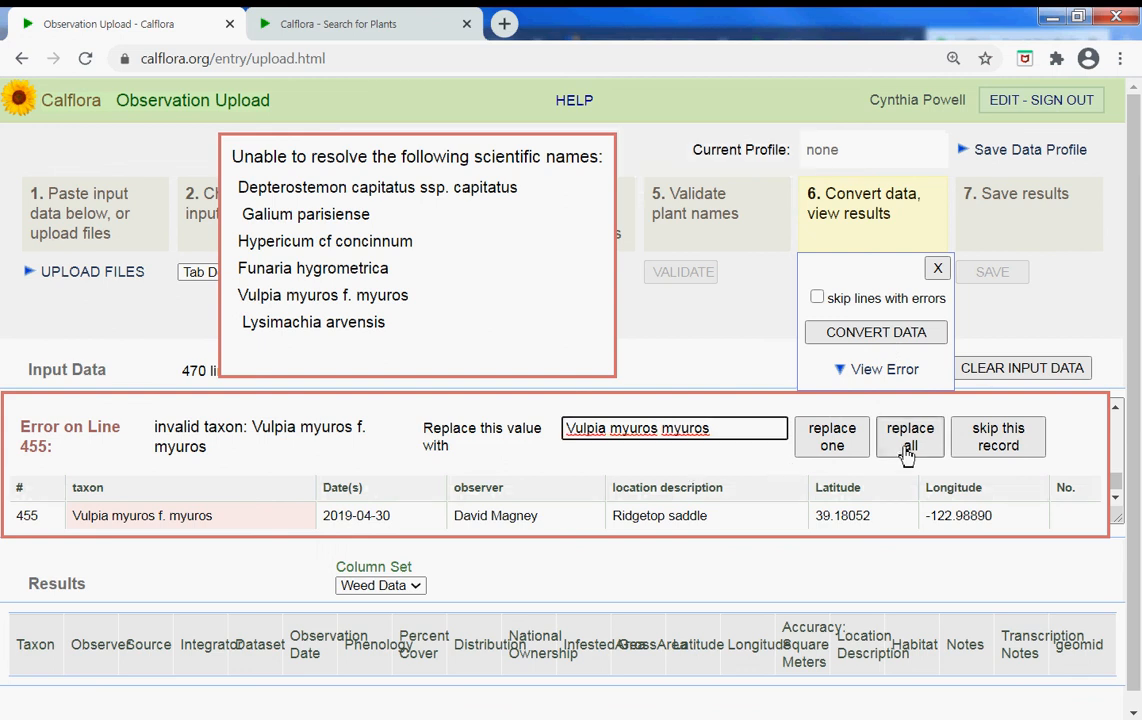
{"action": "double_click", "coordinate": [690, 428]}
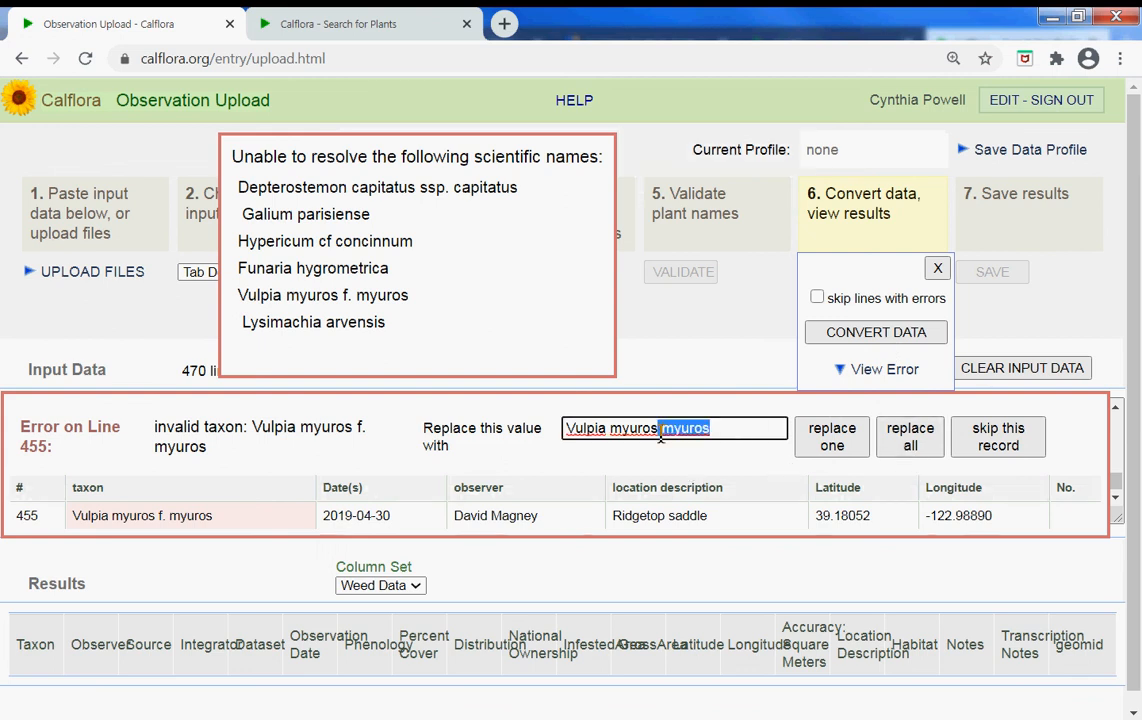
{"action": "key", "text": "BackSpace"}
{"action": "left_click_drag", "start_coordinate": [672, 433], "coordinate": [567, 442]}
{"action": "key", "text": "ctrl+c"}
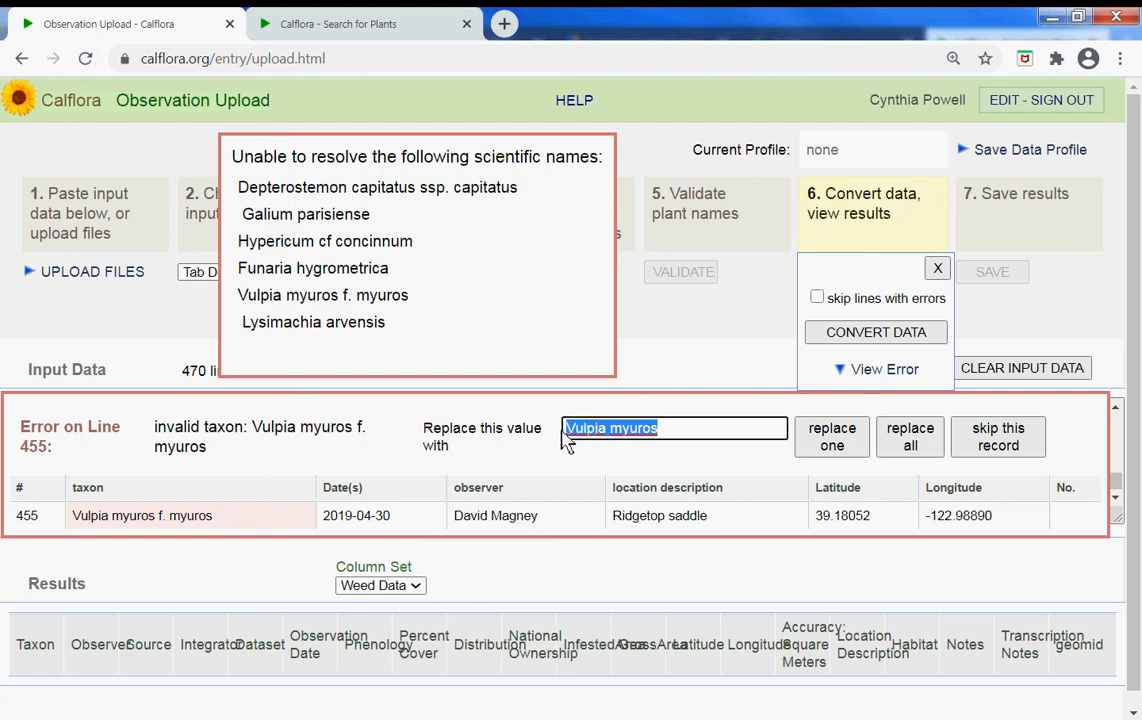
Step: Switch to the plant search page, reload it, and look up Vulpia myuros as a scientific name in the Name Wizard
{"action": "key", "text": "ctrl+Tab"}
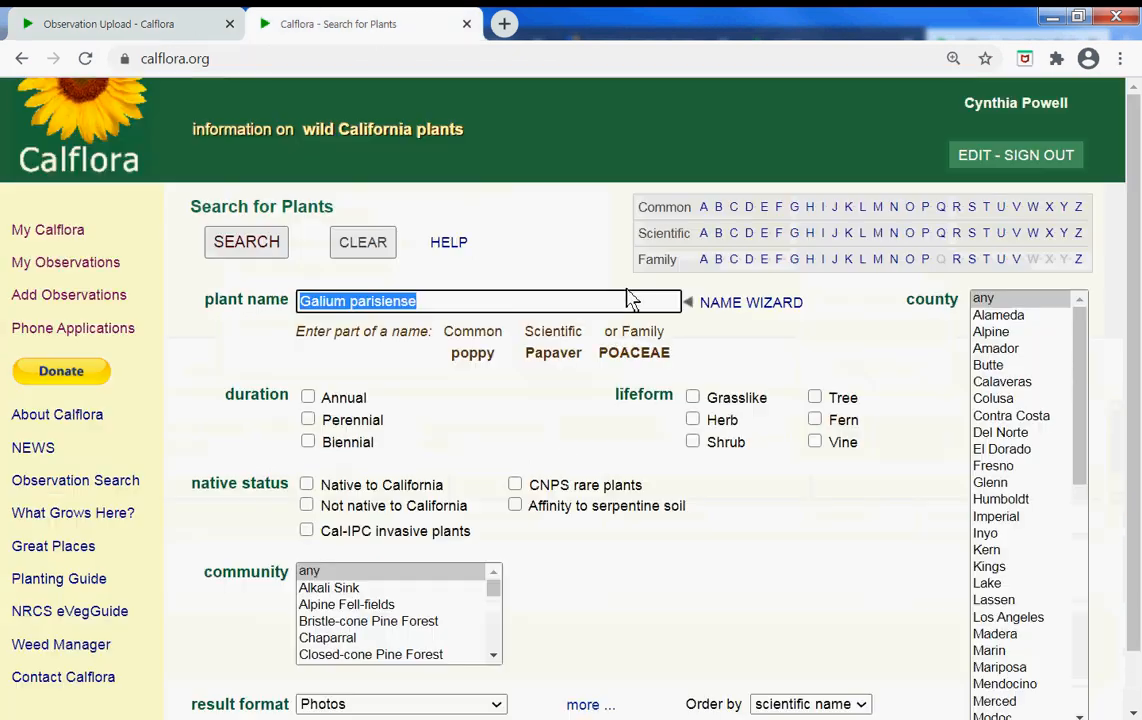
{"action": "key", "text": "BackSpace"}
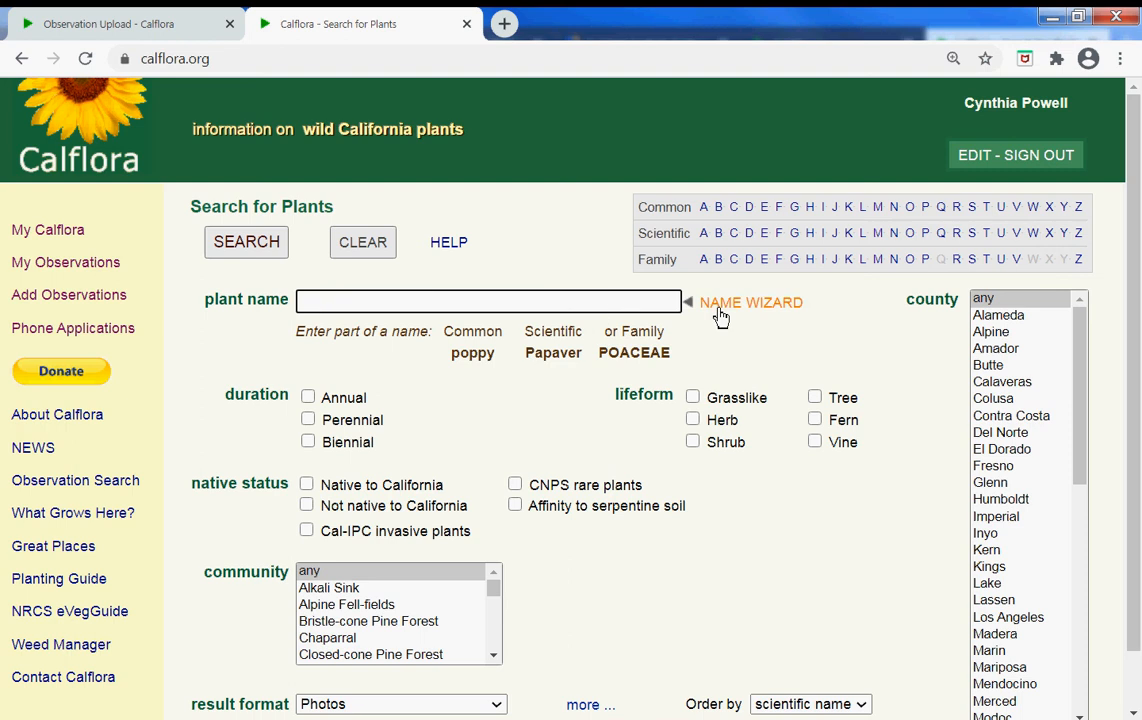
{"action": "left_click", "coordinate": [726, 308]}
{"action": "key", "text": "BackSpace"}
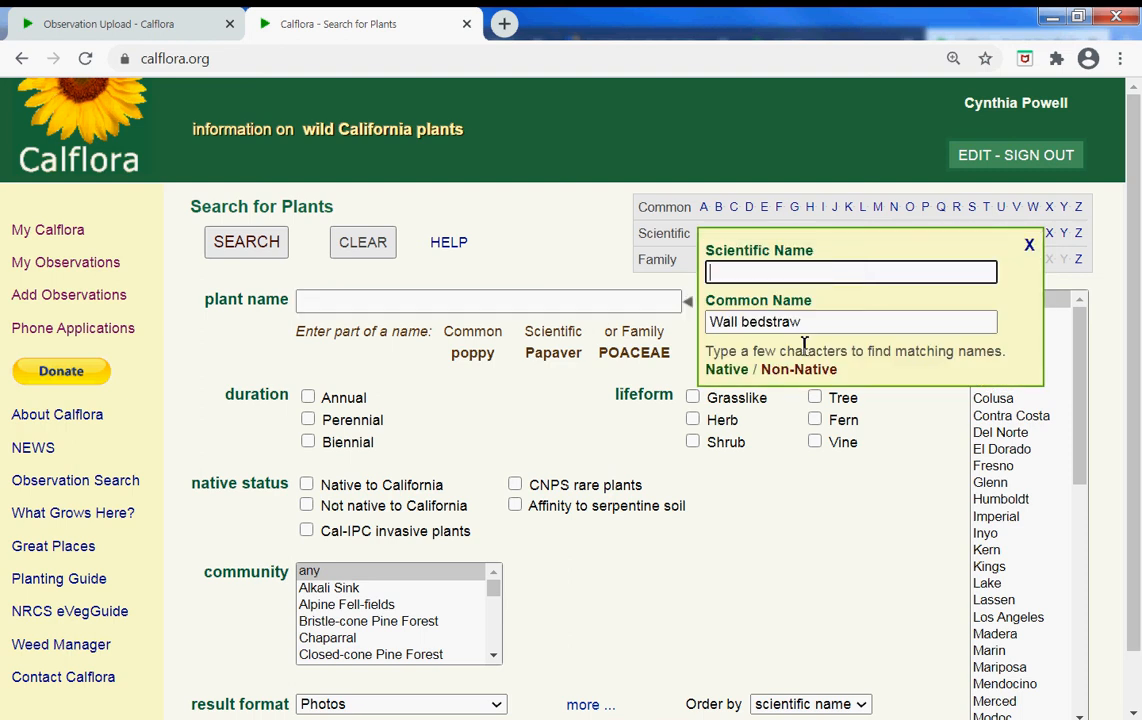
{"action": "left_click", "coordinate": [87, 60]}
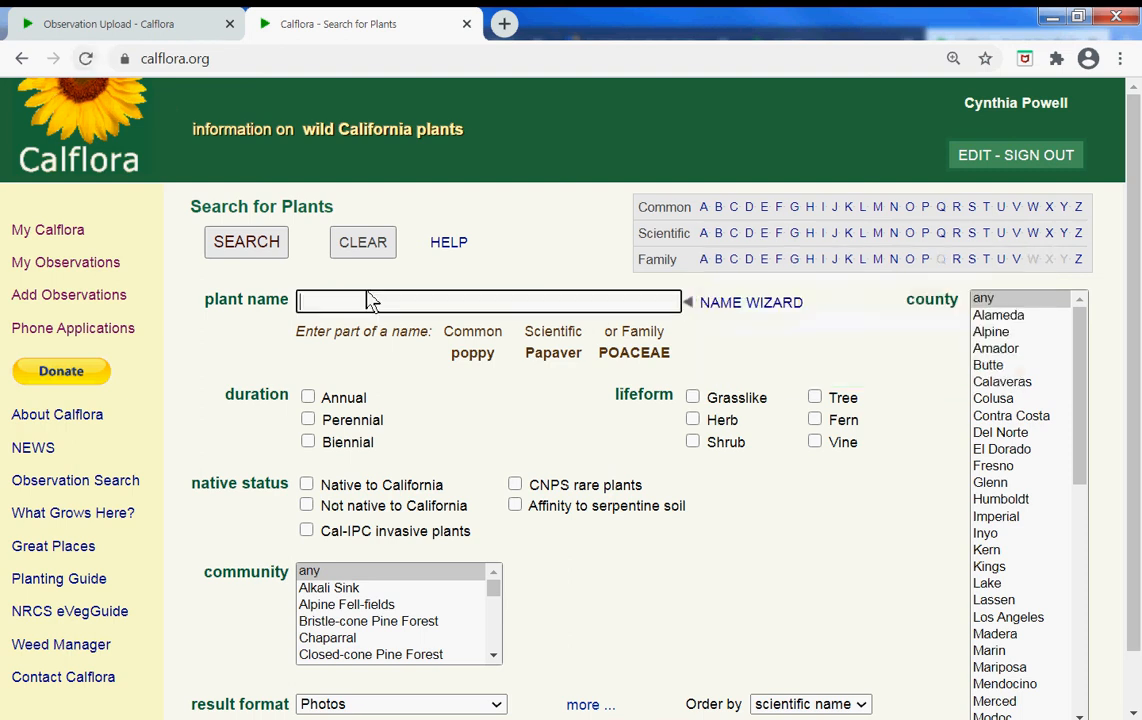
{"action": "left_click", "coordinate": [722, 308]}
{"action": "key", "text": "ctrl+v"}
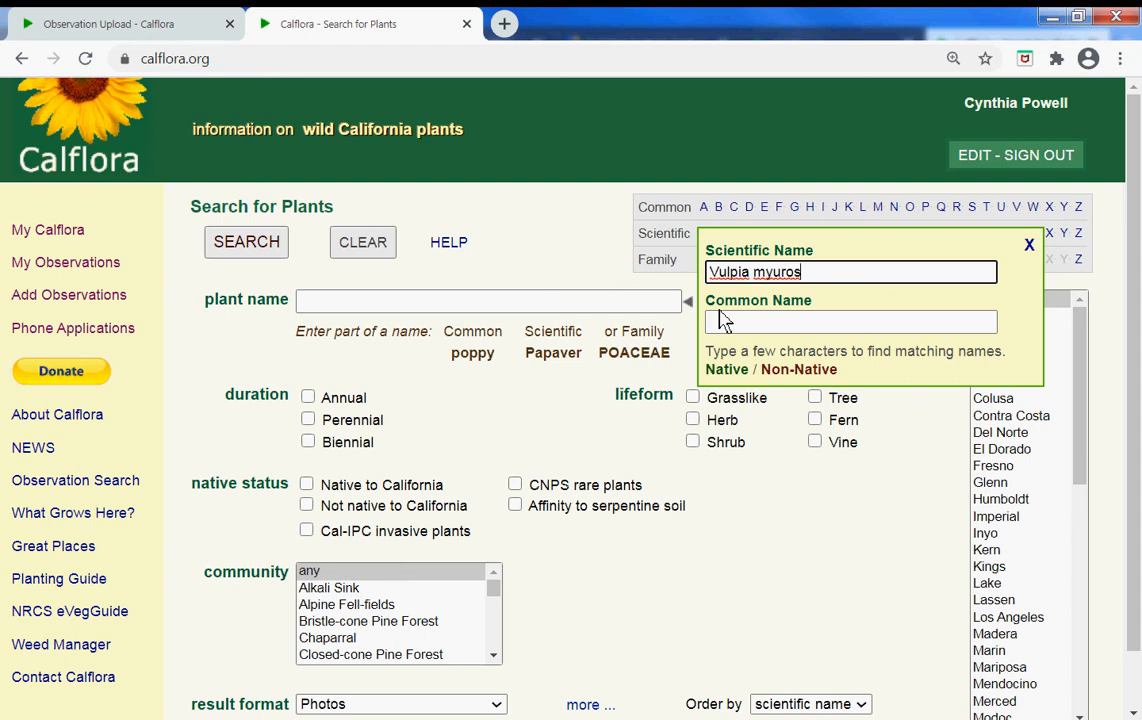
Step: Return to the observation upload, replace all occurrences of the line 455 taxon with Vulpia myuros, and continue the conversion
{"action": "left_click", "coordinate": [129, 27]}
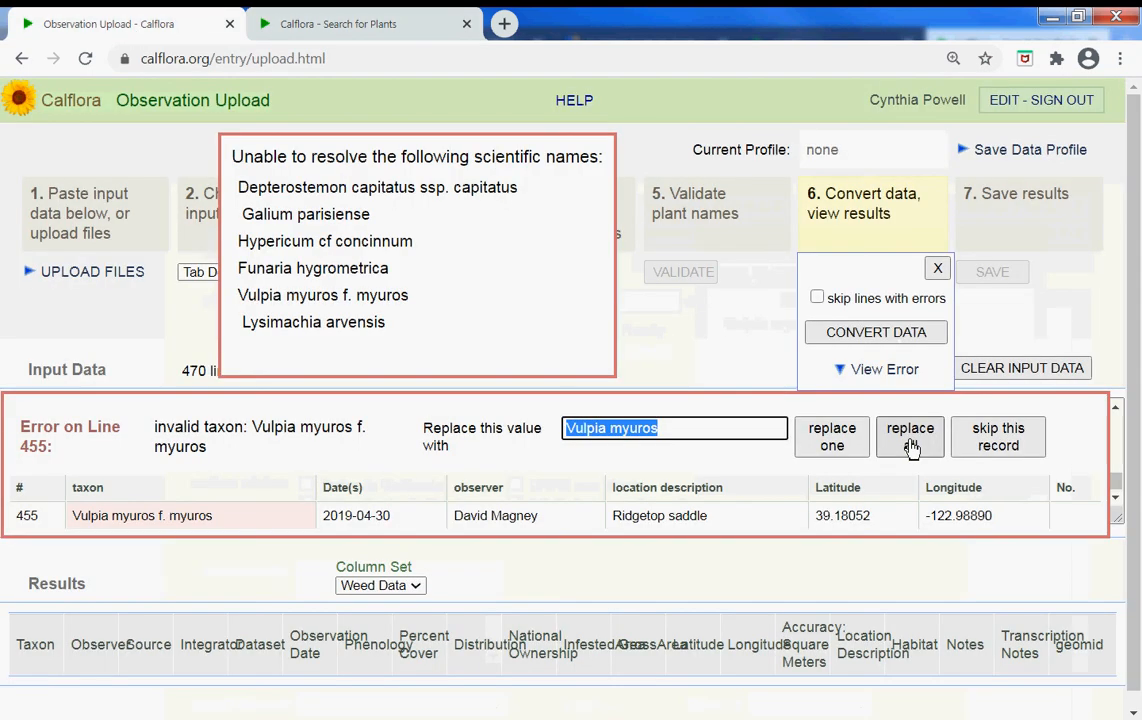
{"action": "left_click", "coordinate": [910, 445]}
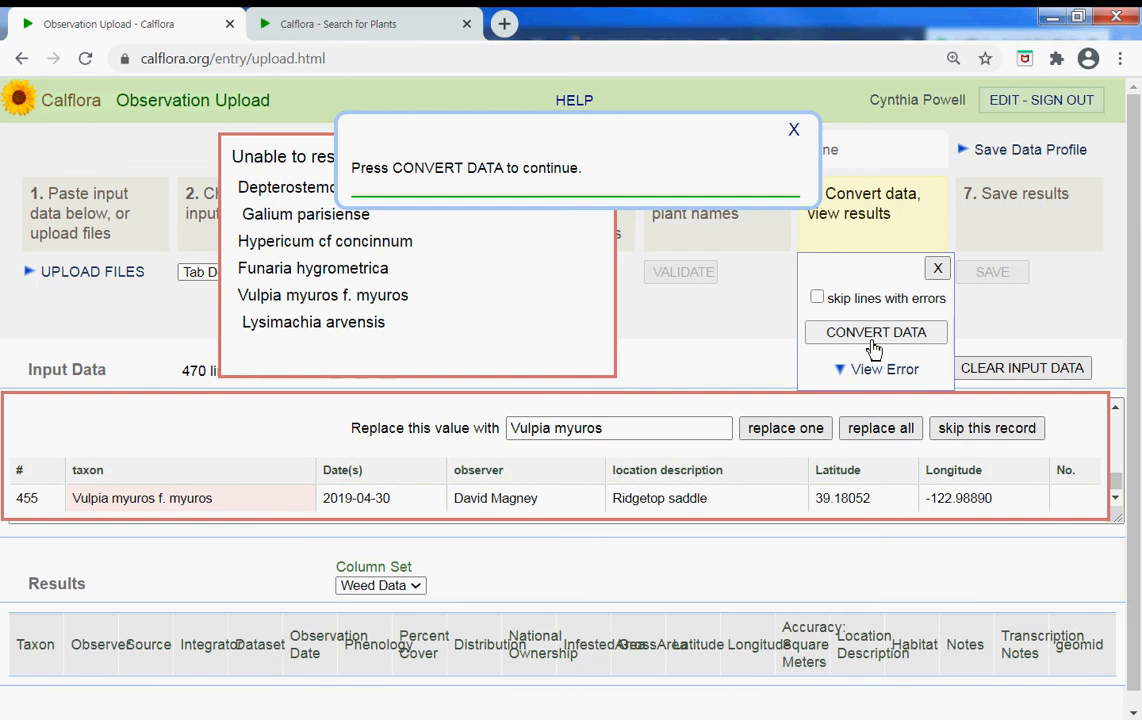
{"action": "left_click", "coordinate": [874, 333]}
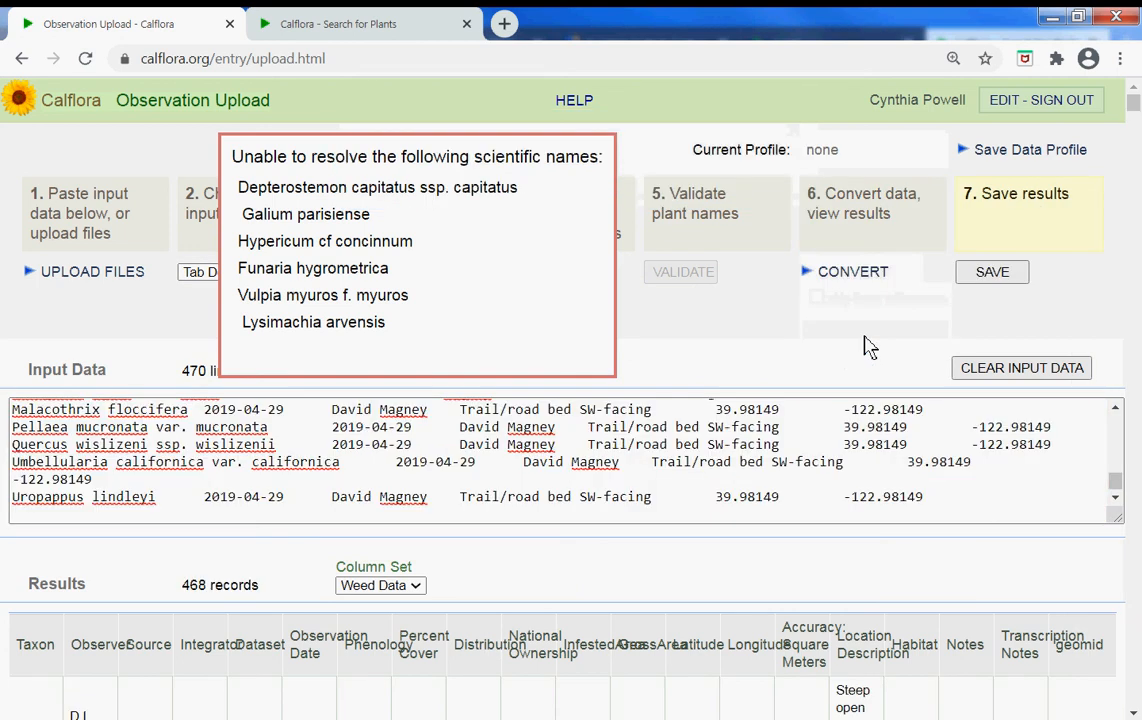
Step: Save the converted results and view the saved records of batch wb2233 with the map hidden
{"action": "left_click", "coordinate": [990, 276]}
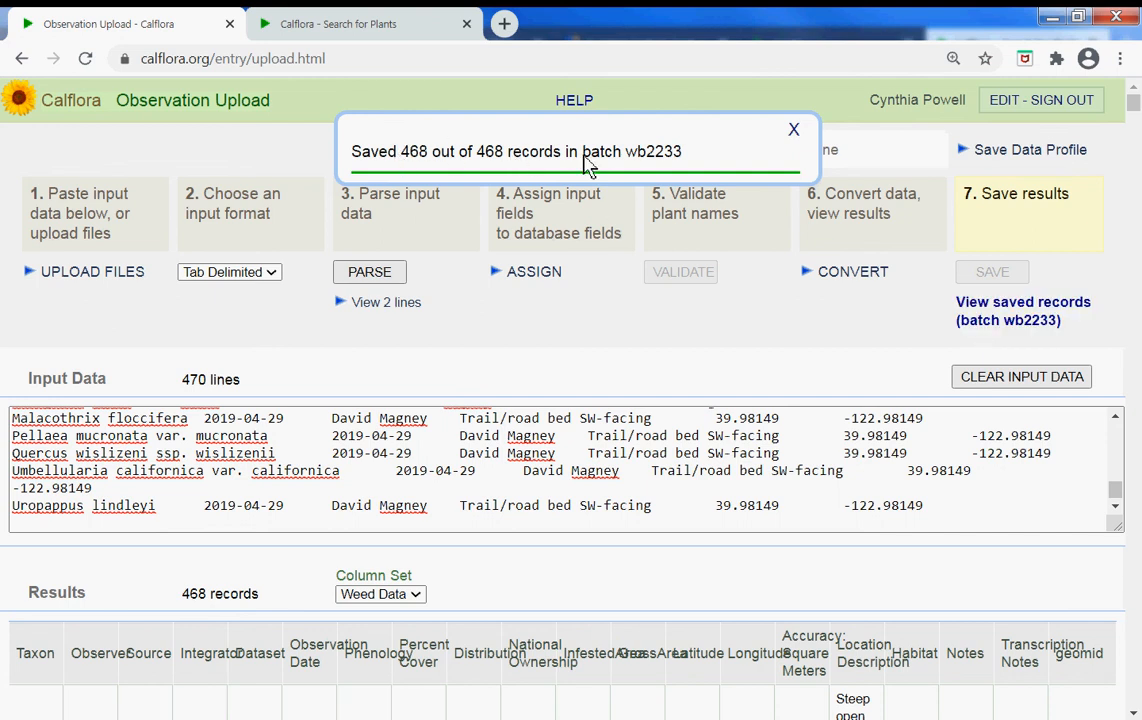
{"action": "left_click", "coordinate": [1030, 330]}
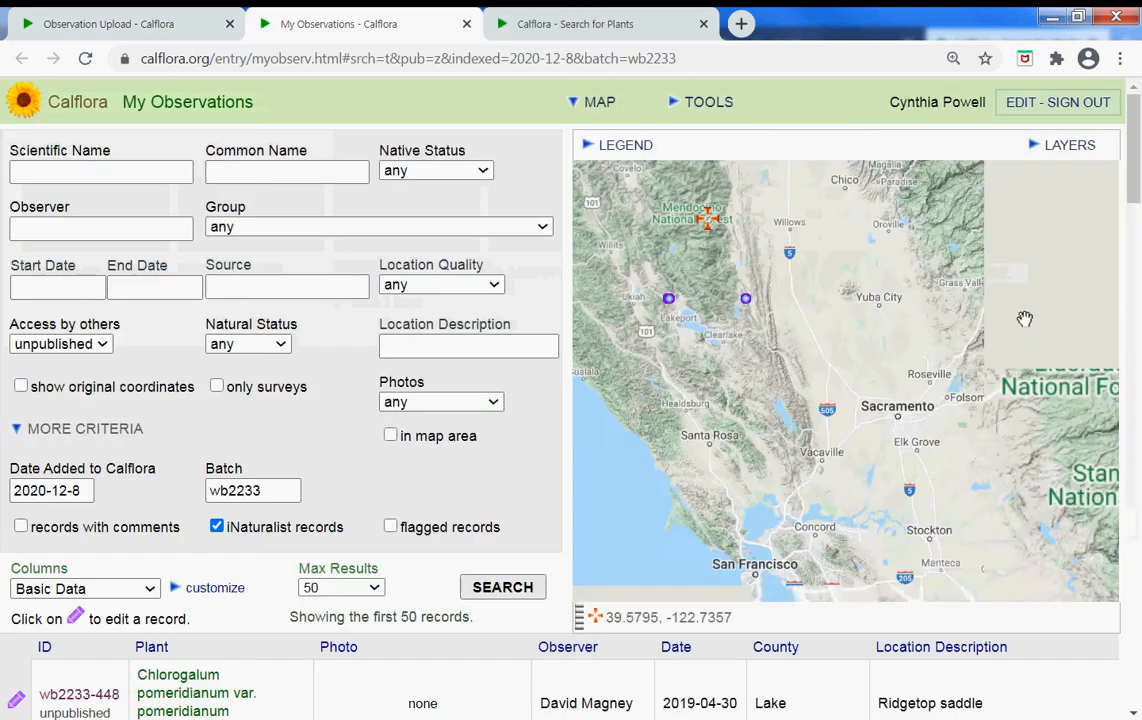
{"action": "left_click", "coordinate": [604, 104]}
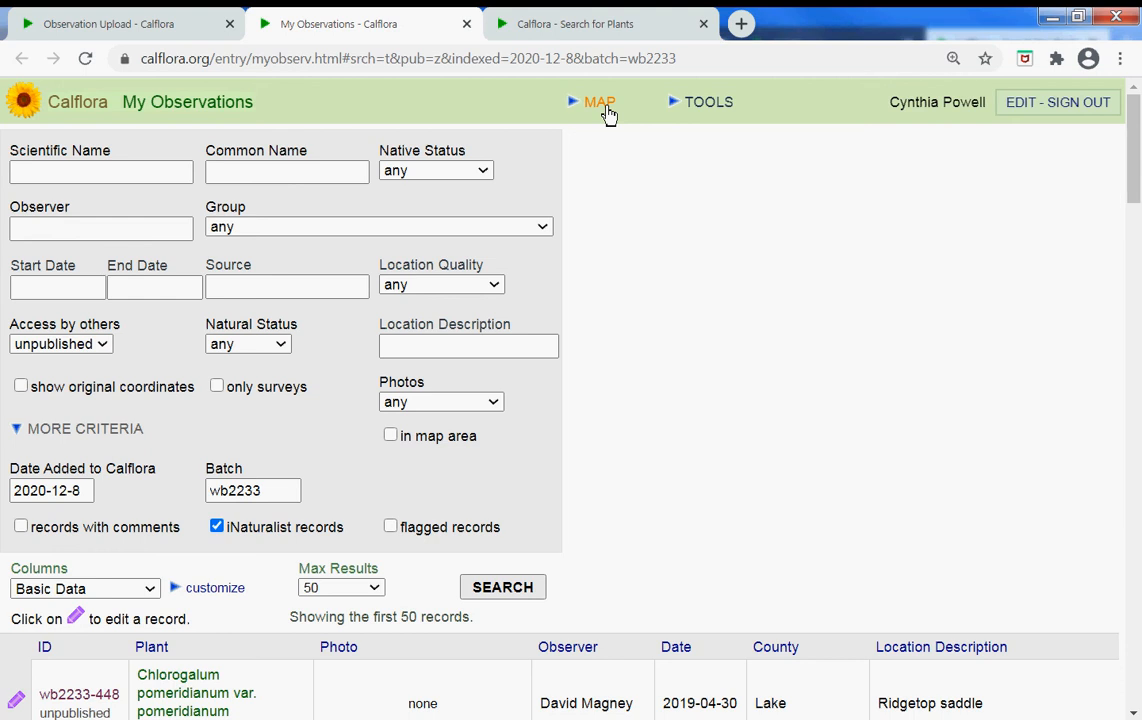
Step: Look through the saved batch wb2233 records, examining plant names, dates, counties and location descriptions along with the search criteria
{"action": "scroll", "coordinate": [614, 451], "scroll_direction": "down", "scroll_amount": 2}
{"action": "scroll", "coordinate": [614, 451], "scroll_direction": "down", "scroll_amount": 2}
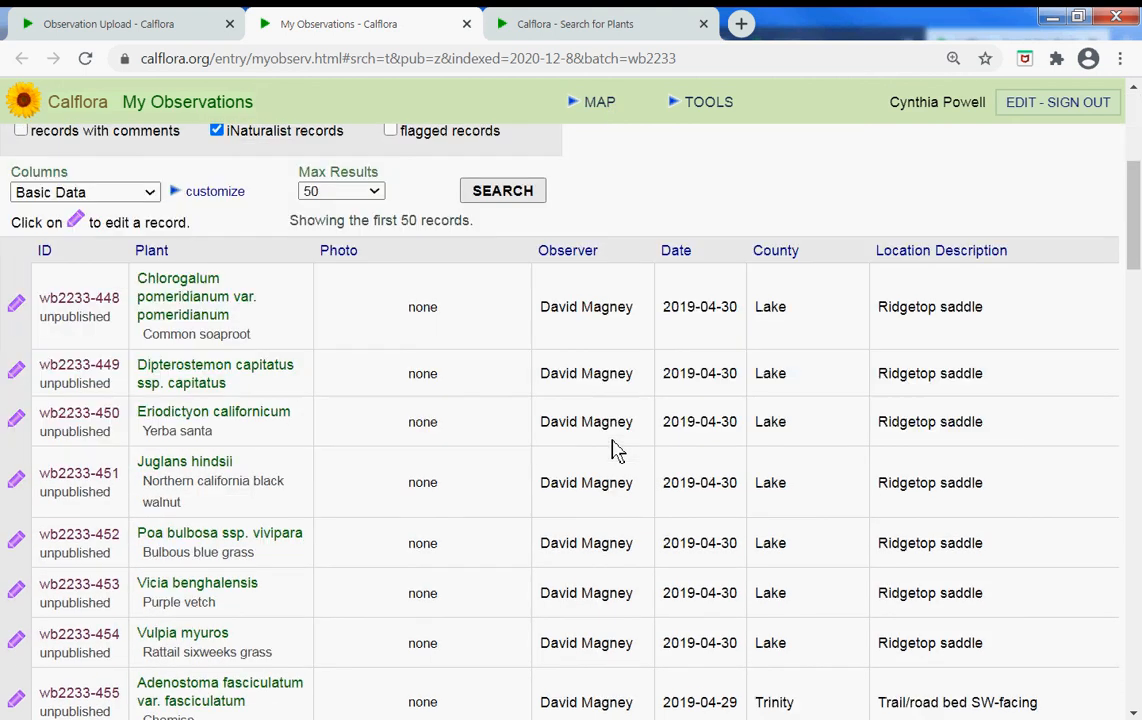
{"action": "scroll", "coordinate": [615, 451], "scroll_direction": "down", "scroll_amount": 1}
{"action": "scroll", "coordinate": [617, 451], "scroll_direction": "down", "scroll_amount": 1}
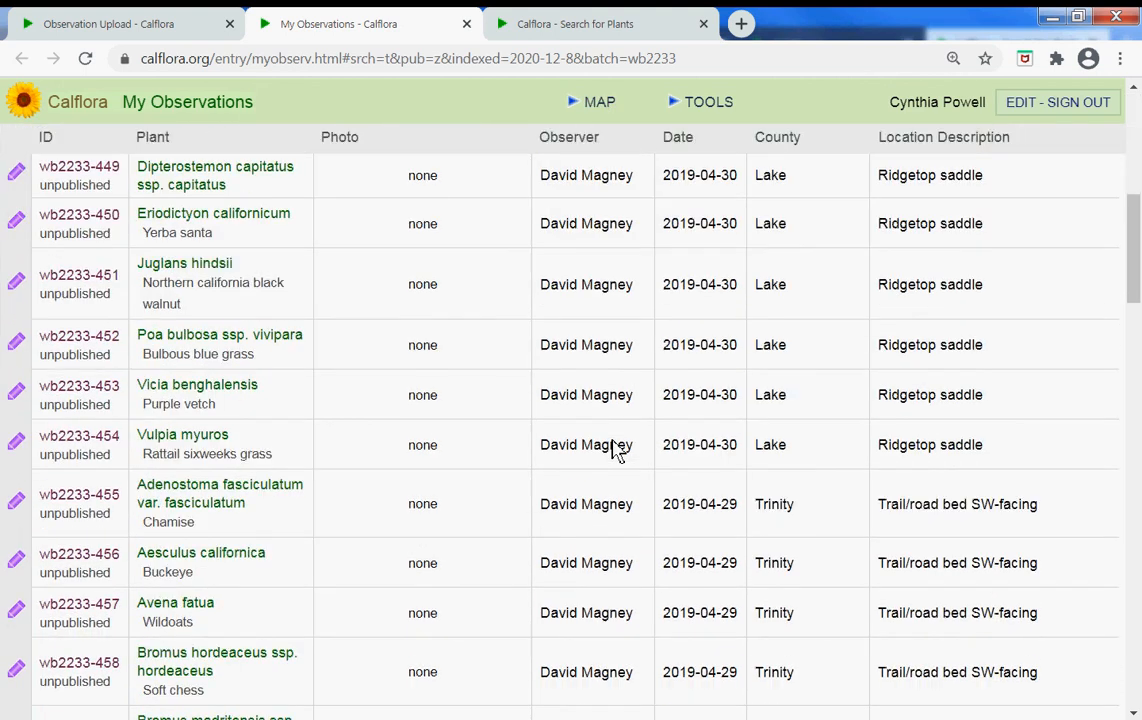
{"action": "scroll", "coordinate": [617, 451], "scroll_direction": "up", "scroll_amount": 1}
{"action": "scroll", "coordinate": [617, 451], "scroll_direction": "up", "scroll_amount": 2}
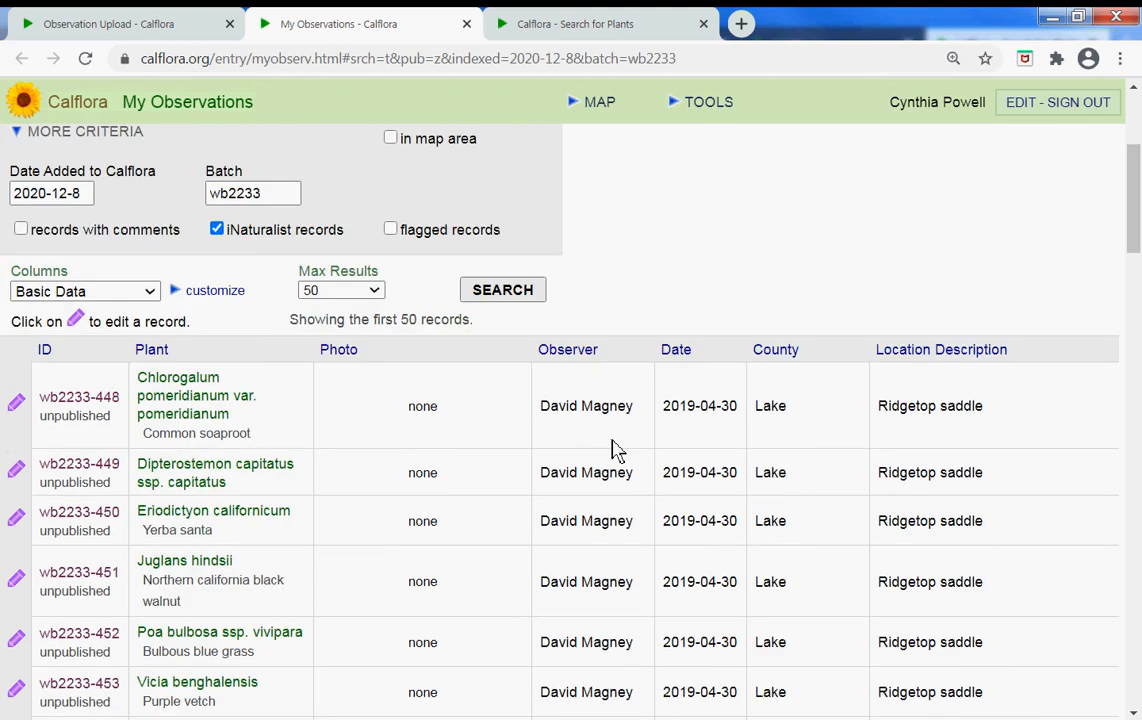
{"action": "scroll", "coordinate": [617, 451], "scroll_direction": "up", "scroll_amount": 3}
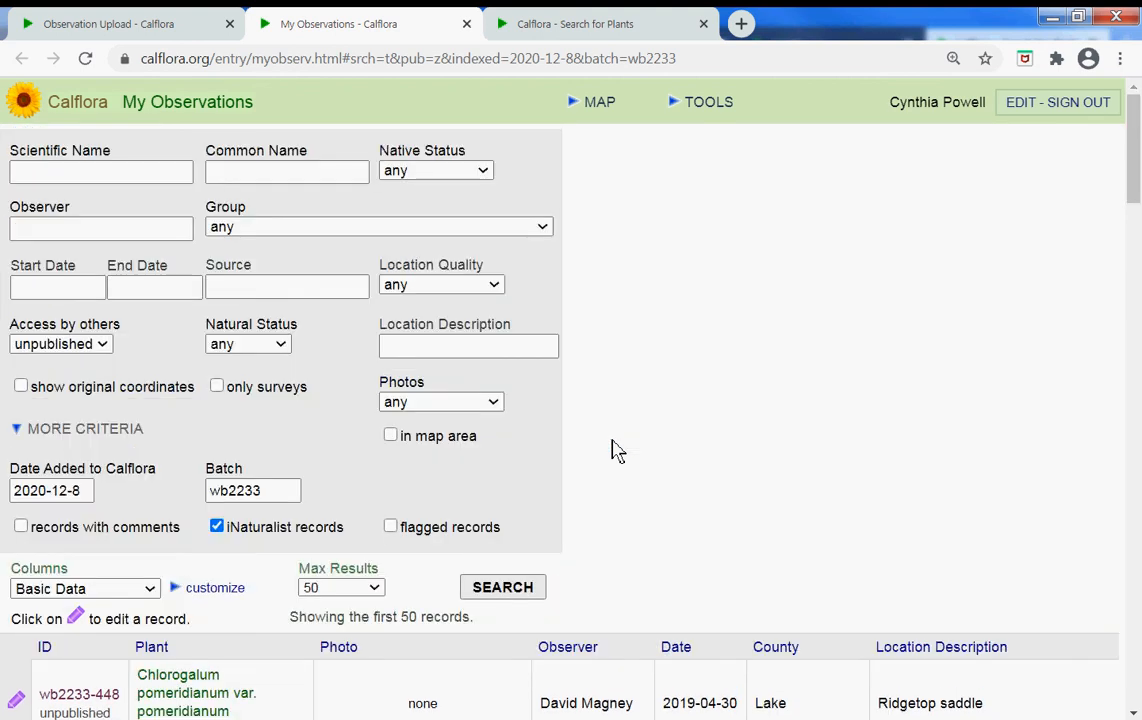
{"action": "scroll", "coordinate": [617, 451], "scroll_direction": "down", "scroll_amount": 4}
{"action": "scroll", "coordinate": [617, 451], "scroll_direction": "up", "scroll_amount": 4}
Step: Open the batch editor for the matching records, set access by other users to published, and select the new owner field
{"action": "left_click", "coordinate": [711, 115]}
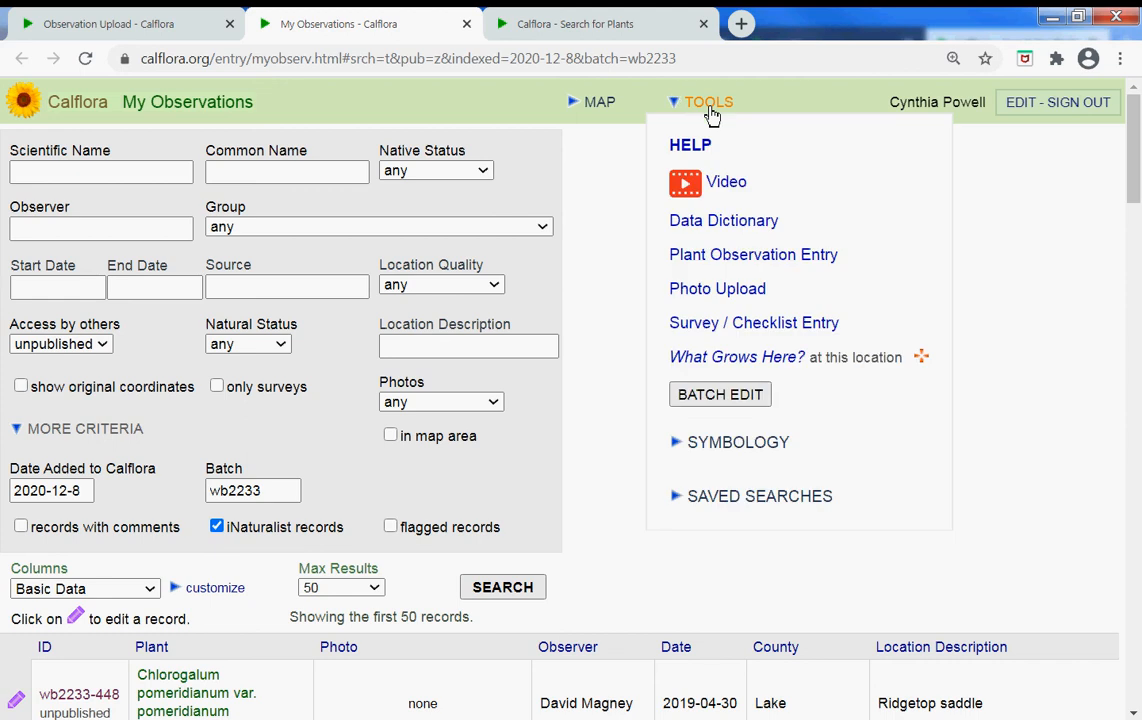
{"action": "left_click", "coordinate": [714, 398]}
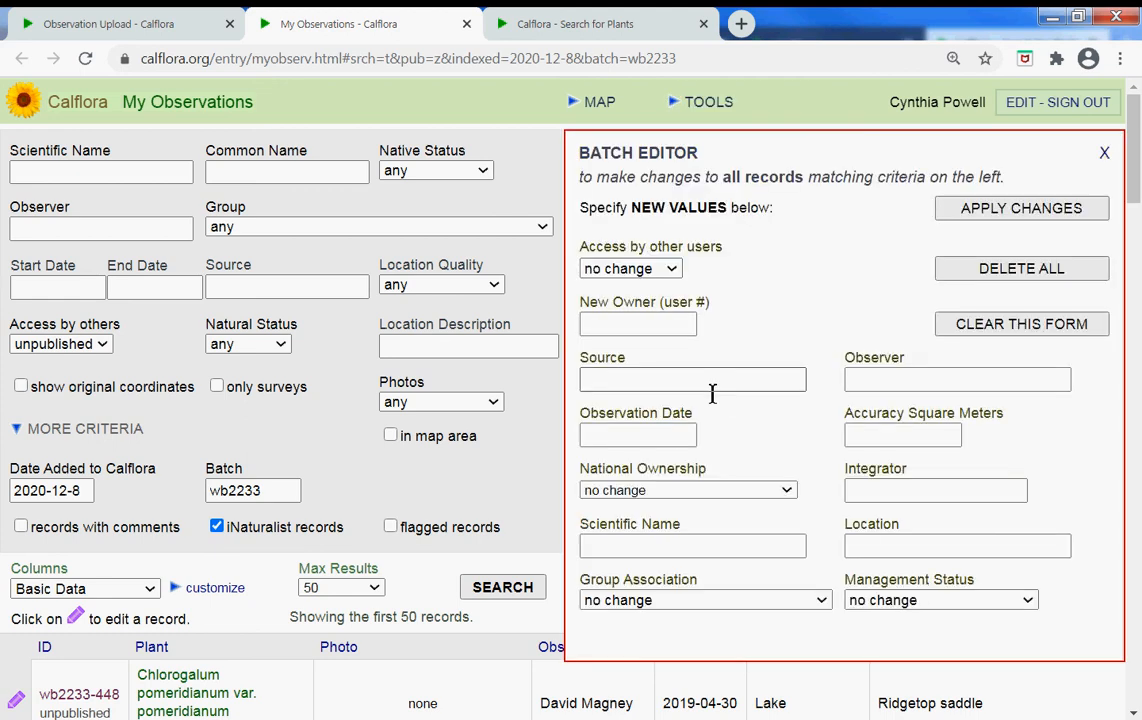
{"action": "left_click", "coordinate": [601, 269]}
{"action": "left_click", "coordinate": [619, 307]}
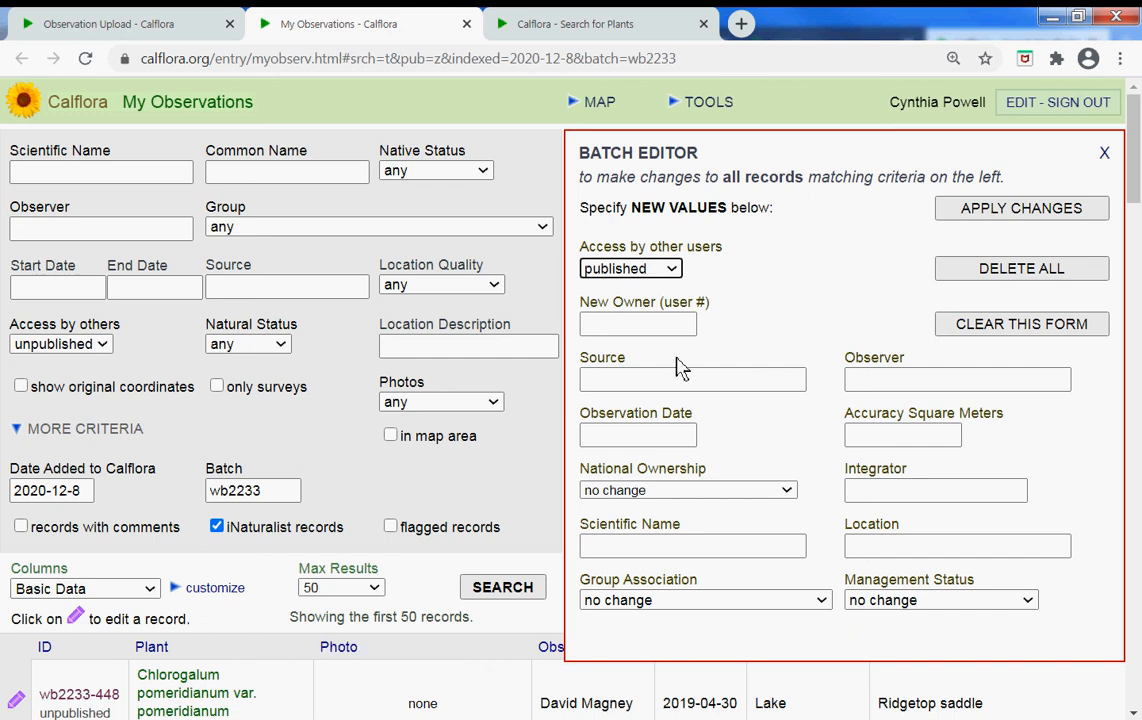
{"action": "left_click", "coordinate": [633, 327]}
{"action": "left_click", "coordinate": [633, 327]}
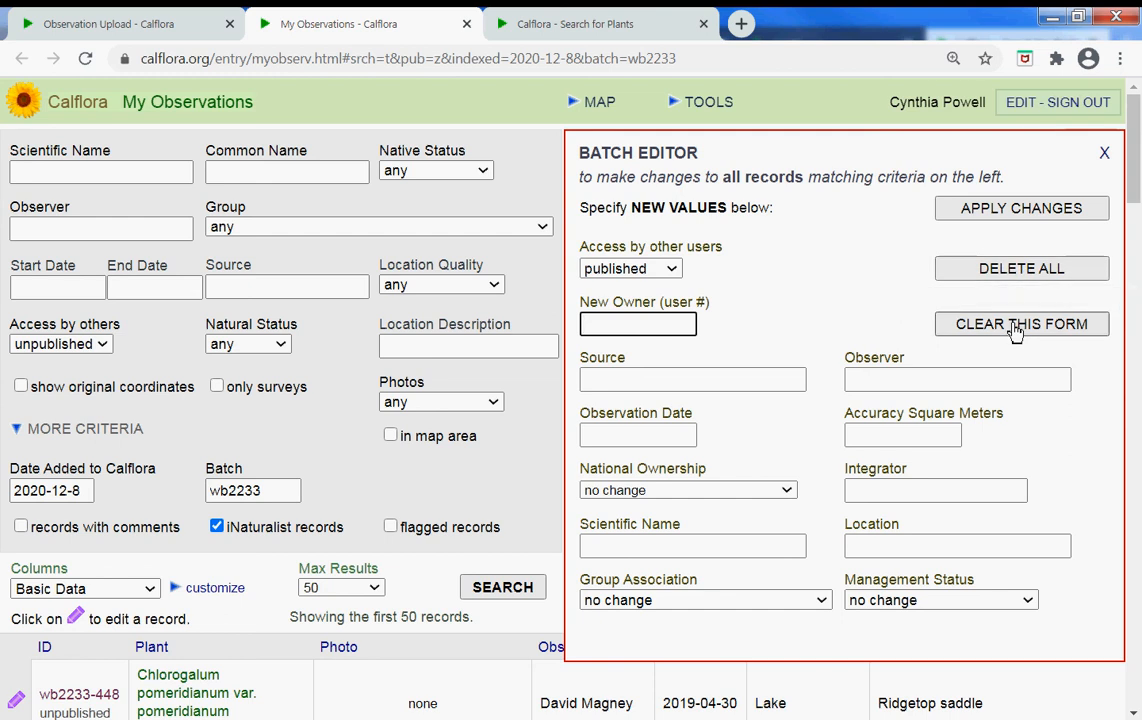
Step: Revisit the plant search page and the observation upload page, highlighting the web address of each
{"action": "left_click", "coordinate": [558, 34]}
{"action": "left_click", "coordinate": [232, 59]}
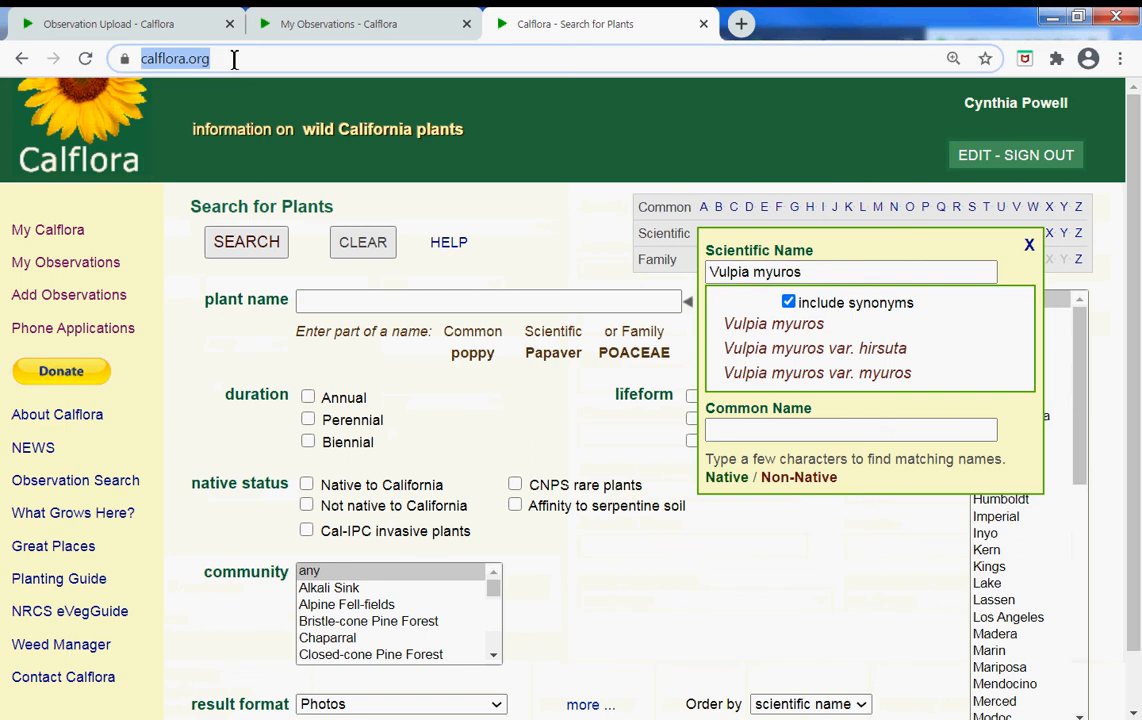
{"action": "scroll", "coordinate": [387, 416], "scroll_direction": "down", "scroll_amount": 1}
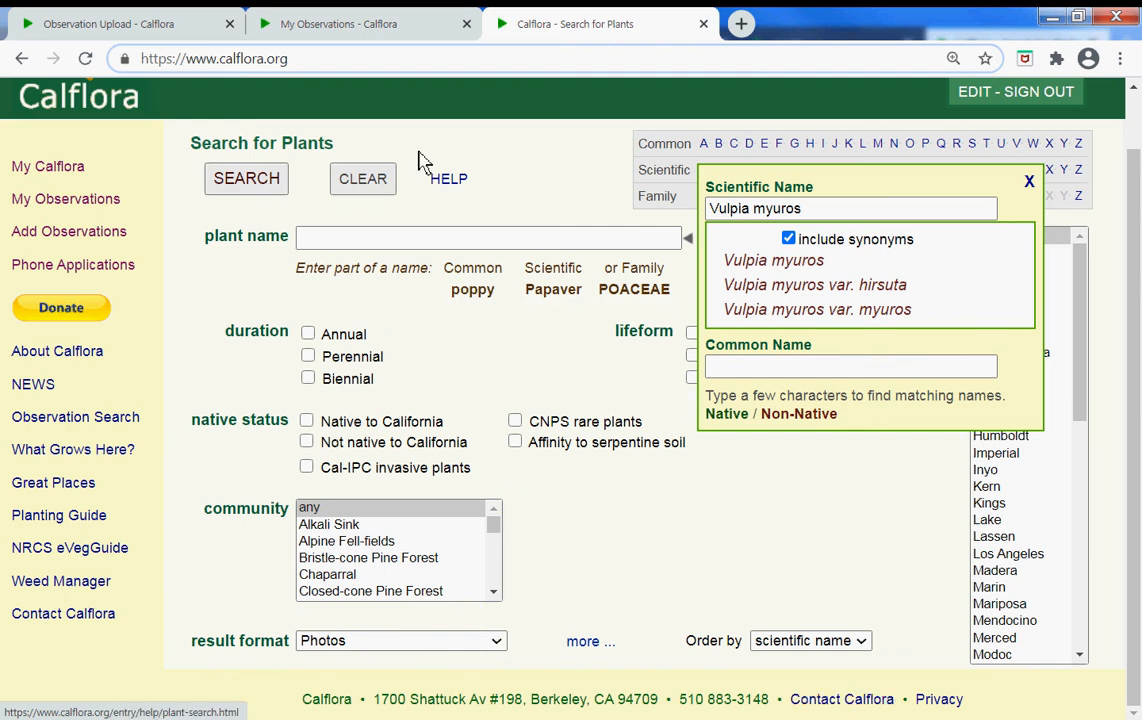
{"action": "left_click", "coordinate": [125, 30]}
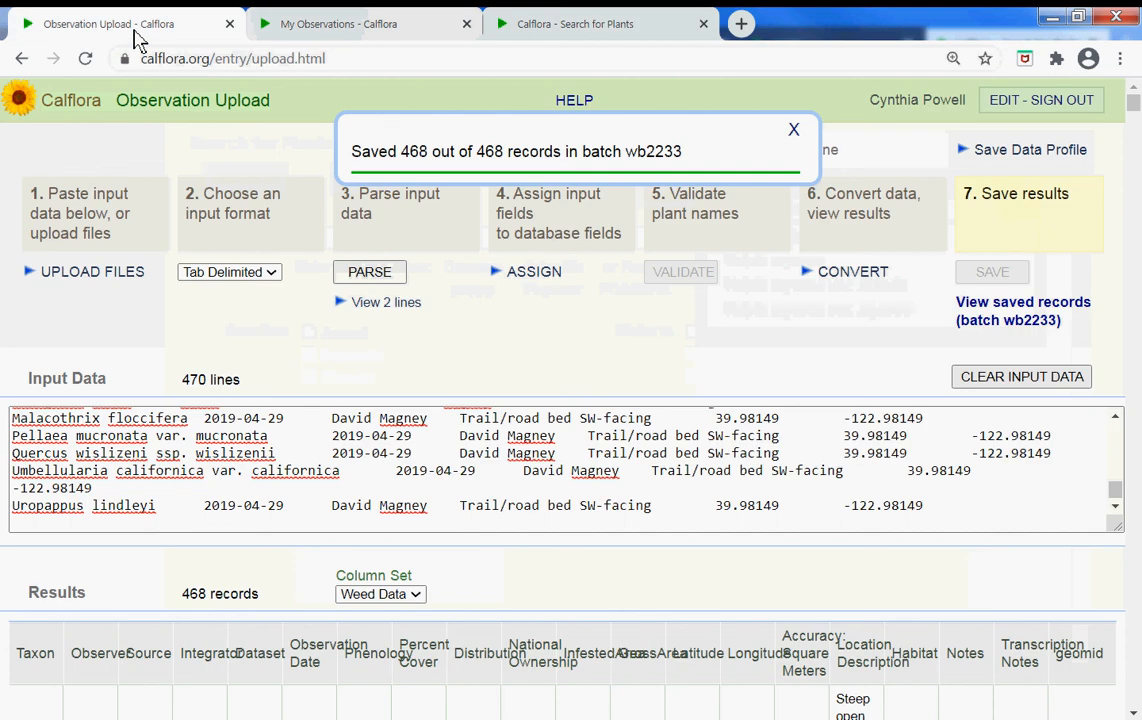
{"action": "left_click", "coordinate": [382, 63]}
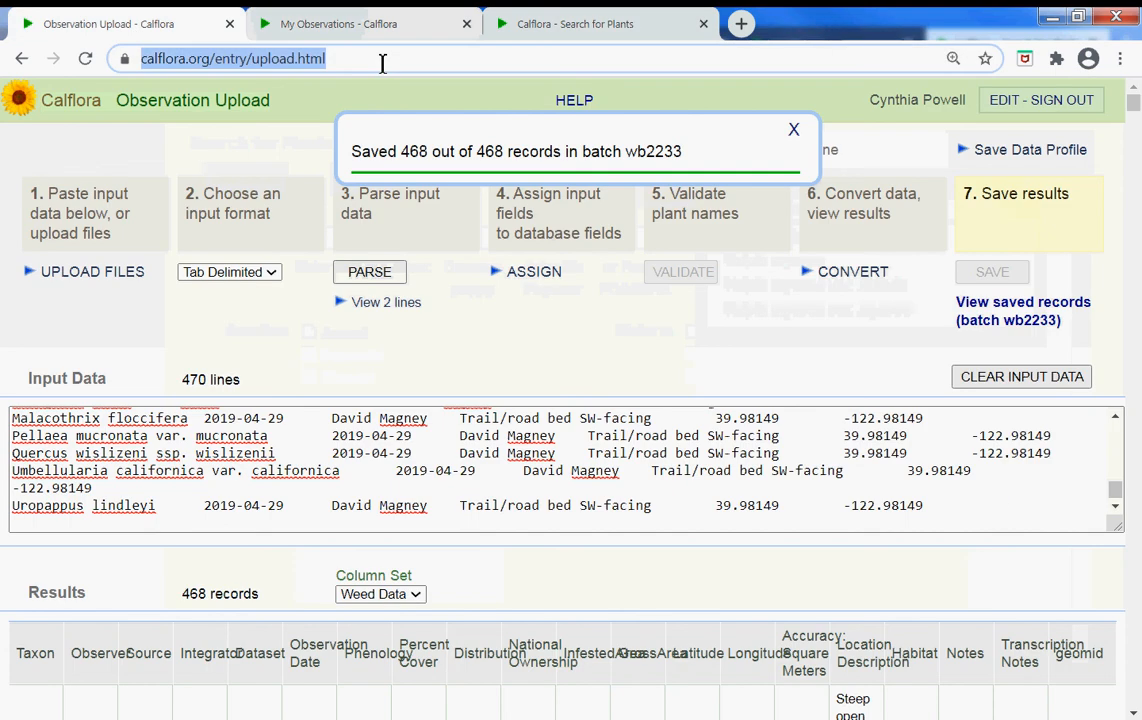